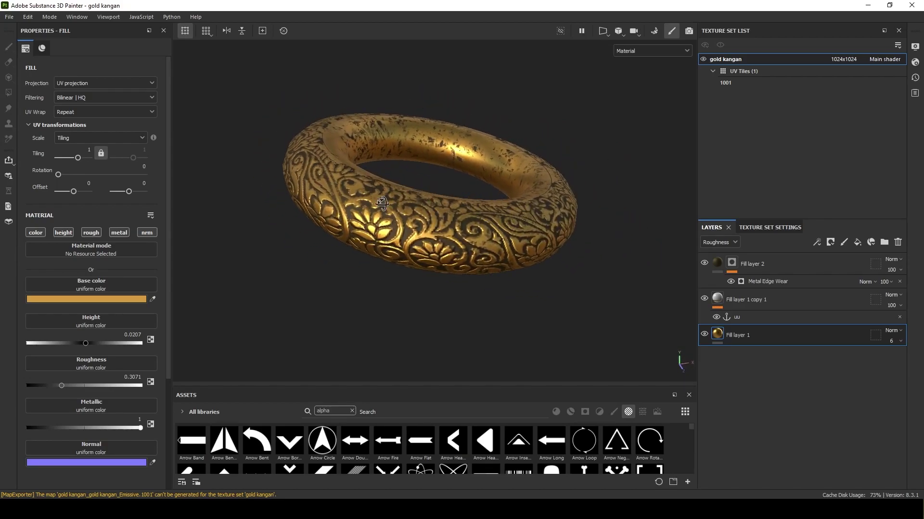
# Delete the engraving and gold fill layers, leaving the bangle a plain white torus.
pyautogui.moveTo(509, 172)
pyautogui.keyDown('shift'); pyautogui.mouseDown(button='right')
pyautogui.moveTo(422, 168)
pyautogui.moveTo(541, 176)
pyautogui.mouseUp(button='right'); pyautogui.keyUp('shift')
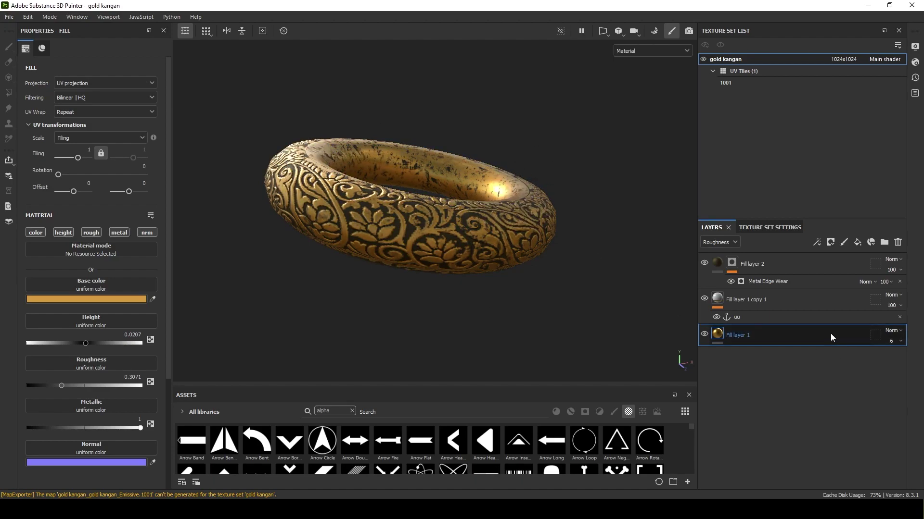
pyautogui.click(778, 262)
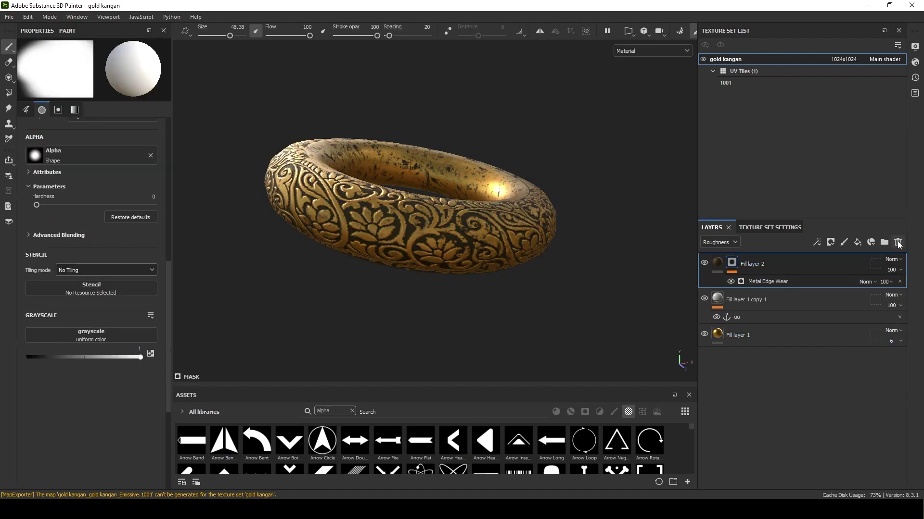
pyautogui.click(897, 242)
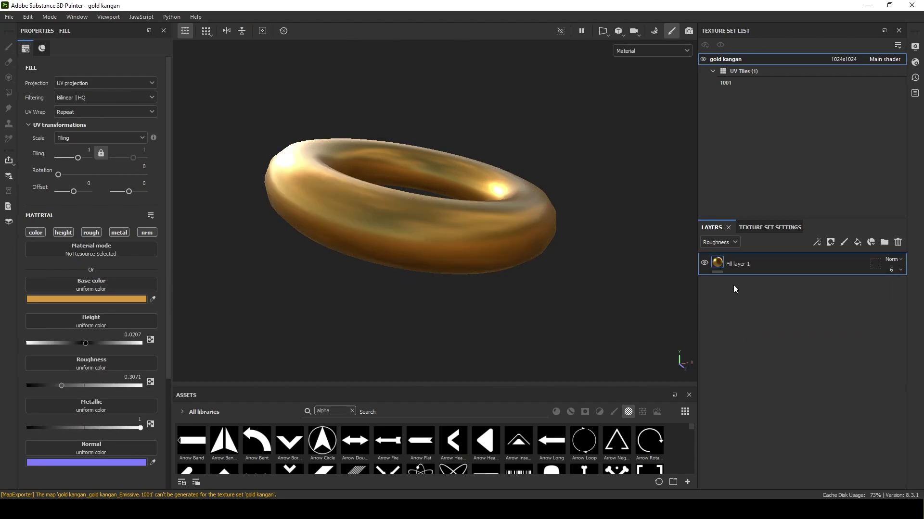
pyautogui.click(898, 242)
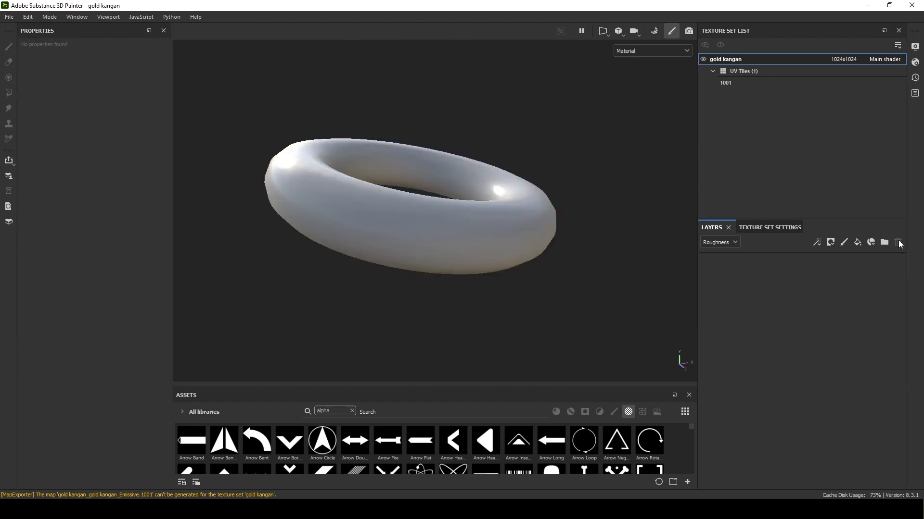
# Create a new 1024-resolution project from gold kangan.fbx without saving the old one.
pyautogui.click(467, 238)
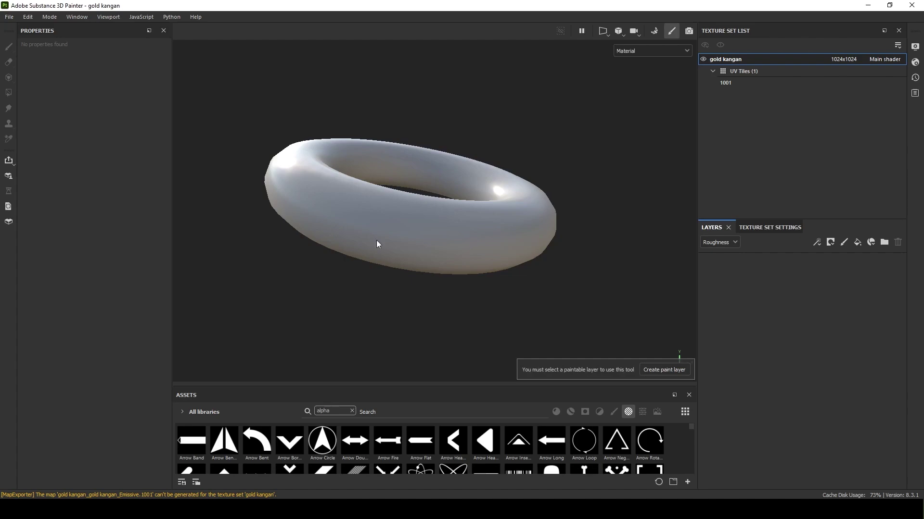
pyautogui.click(8, 17)
pyautogui.click(13, 28)
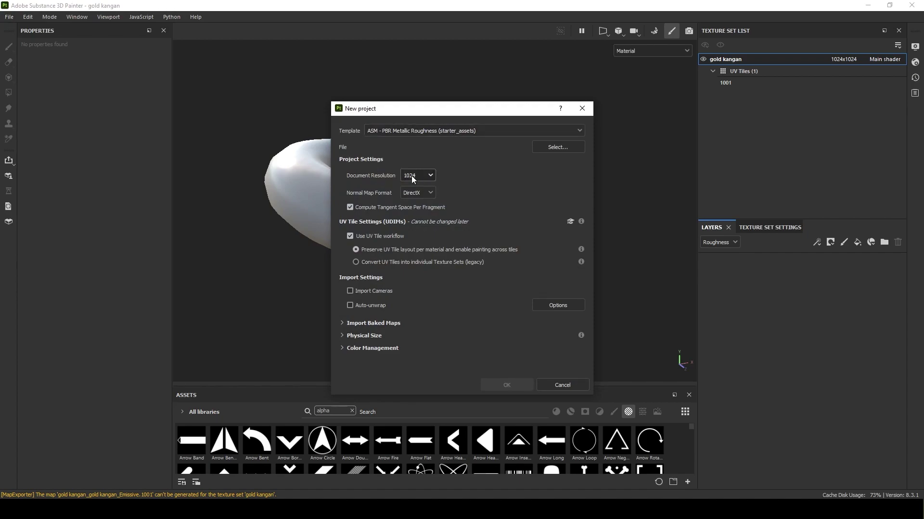
pyautogui.click(430, 176)
pyautogui.click(422, 217)
pyautogui.click(558, 147)
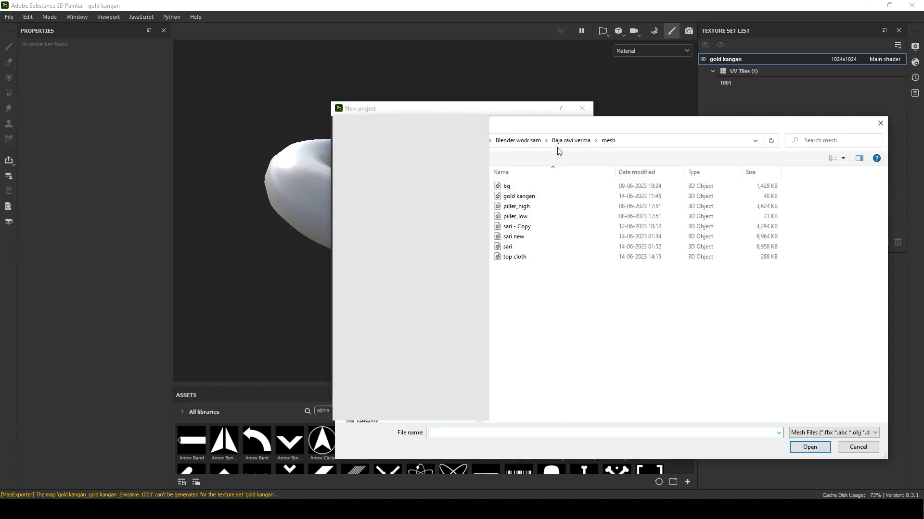
pyautogui.click(546, 197)
pyautogui.click(821, 449)
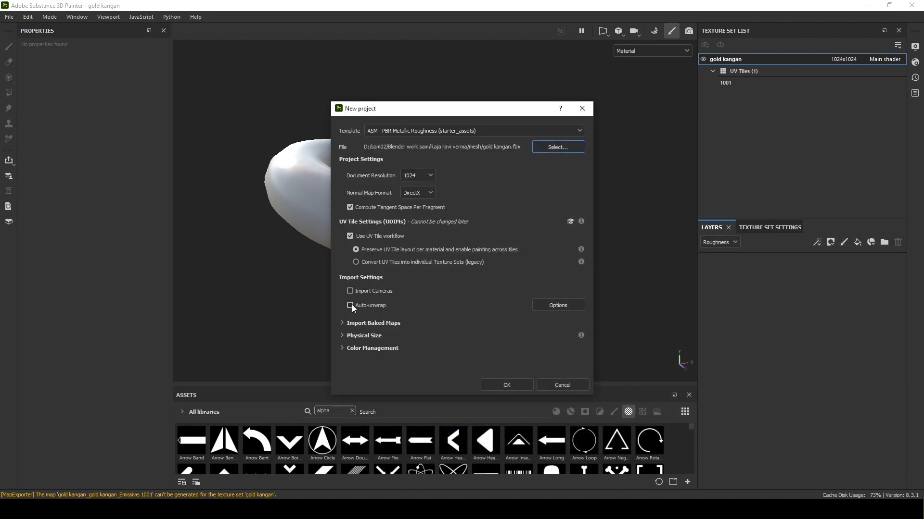
pyautogui.click(515, 382)
pyautogui.click(420, 266)
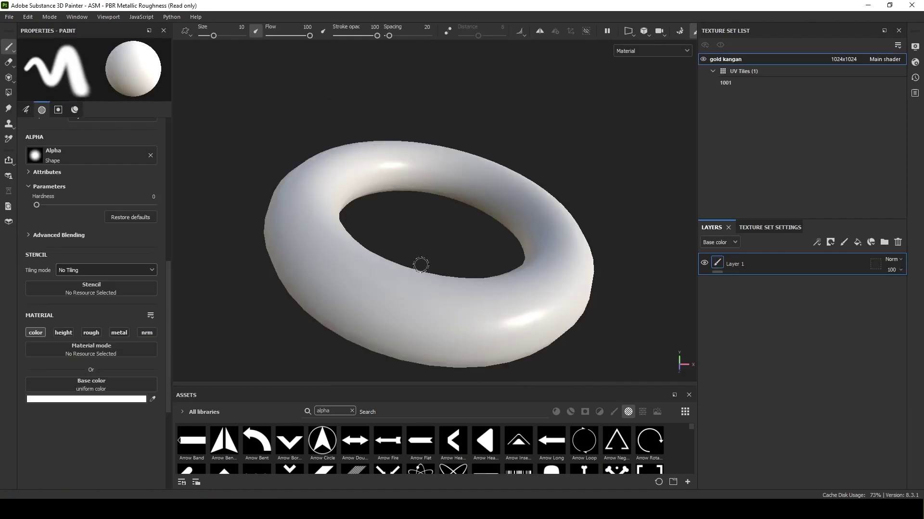
# Delete the default Layer 1 and add Fill layer 1 to the bangle.
pyautogui.moveTo(470, 260)
pyautogui.keyDown('alt'); pyautogui.mouseDown()
pyautogui.moveTo(491, 223)
pyautogui.moveTo(431, 183)
pyautogui.moveTo(432, 208)
pyautogui.moveTo(455, 224)
pyautogui.moveTo(452, 244)
pyautogui.mouseUp(); pyautogui.keyUp('alt')
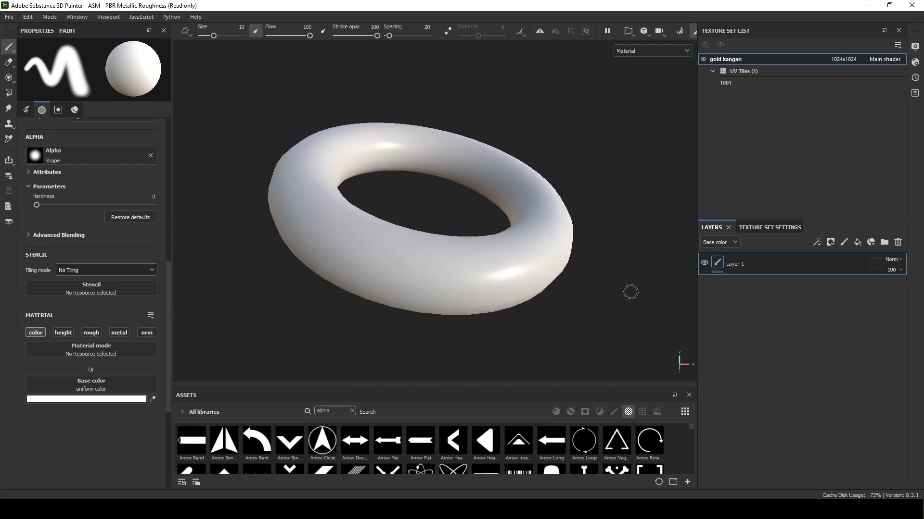
pyautogui.click(898, 242)
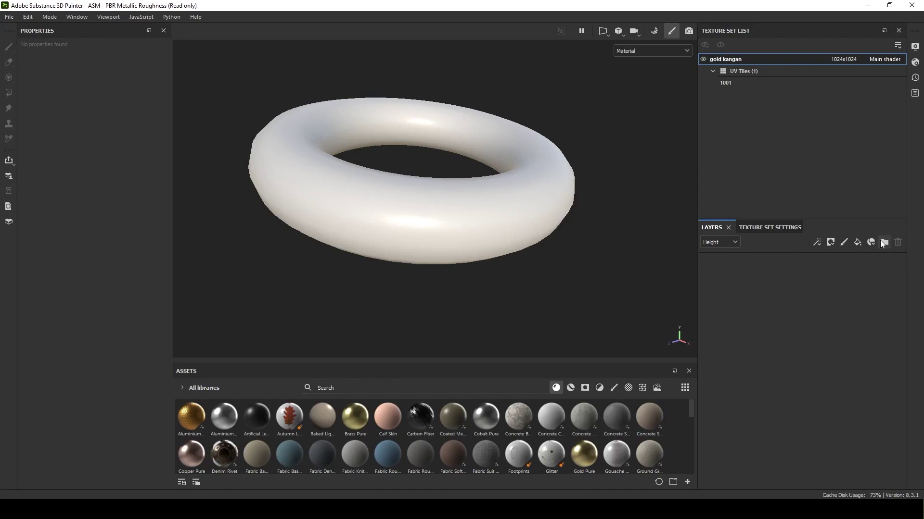
pyautogui.click(858, 242)
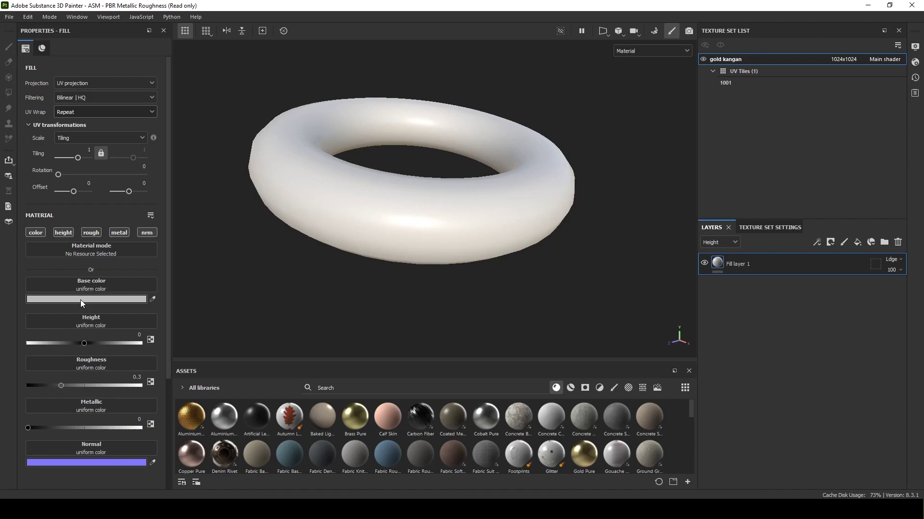
# Give Fill layer 1 a gold base colour of CC992C and Metallic 1.
pyautogui.click(94, 298)
pyautogui.click(188, 255)
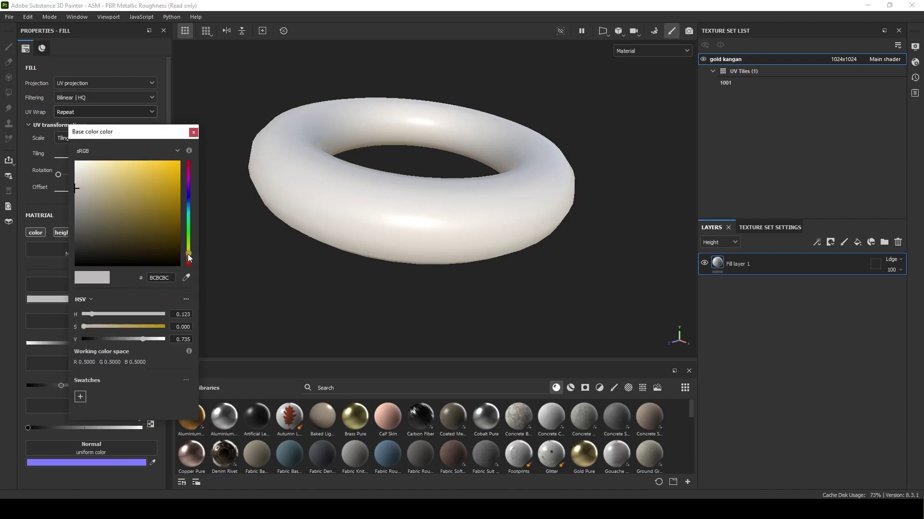
pyautogui.moveTo(166, 168); pyautogui.dragTo(160, 191)
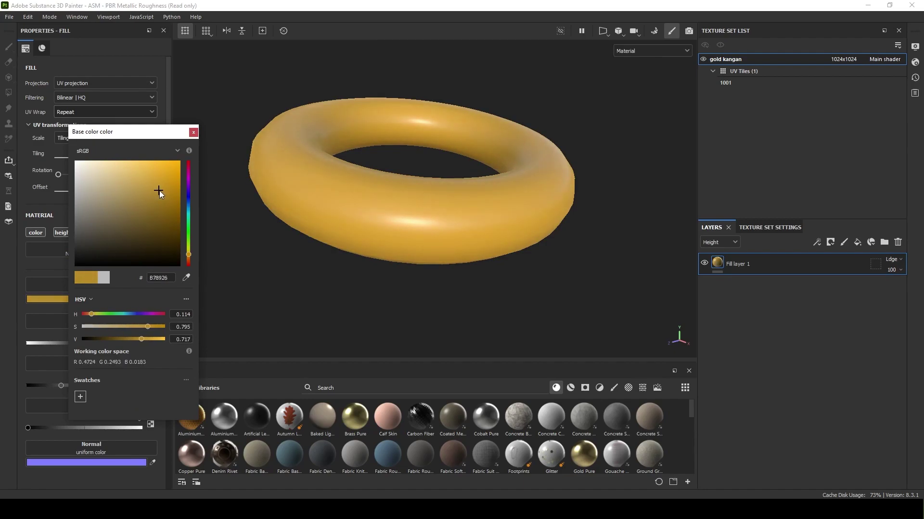
pyautogui.click(193, 131)
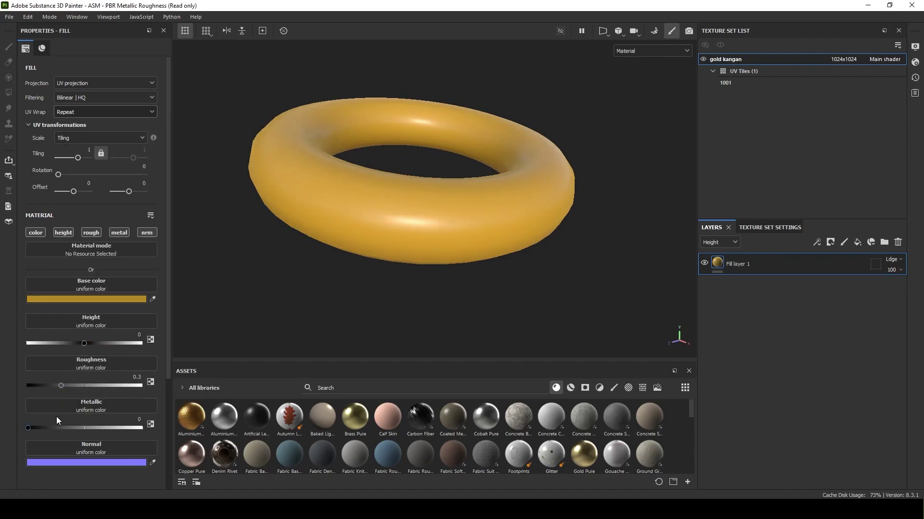
pyautogui.moveTo(27, 429); pyautogui.dragTo(152, 429)
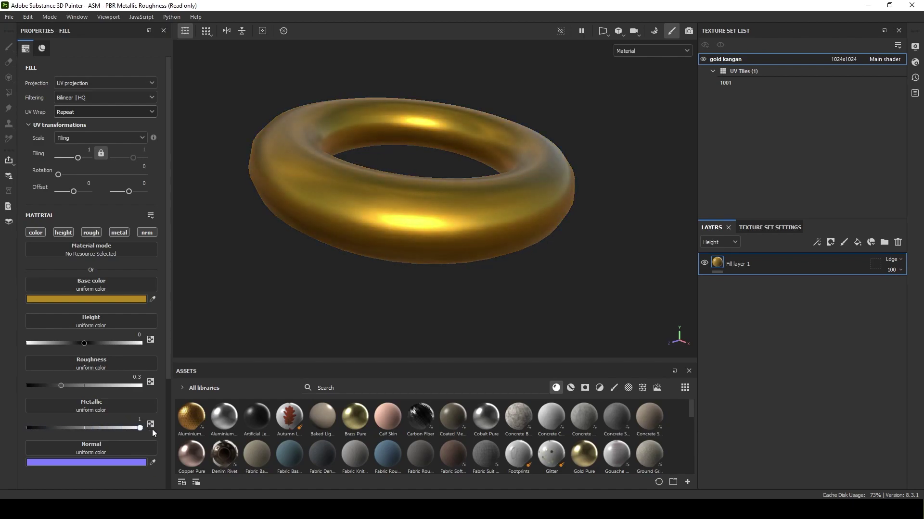
pyautogui.click(126, 298)
pyautogui.moveTo(160, 185); pyautogui.dragTo(155, 181)
pyautogui.click(699, 312)
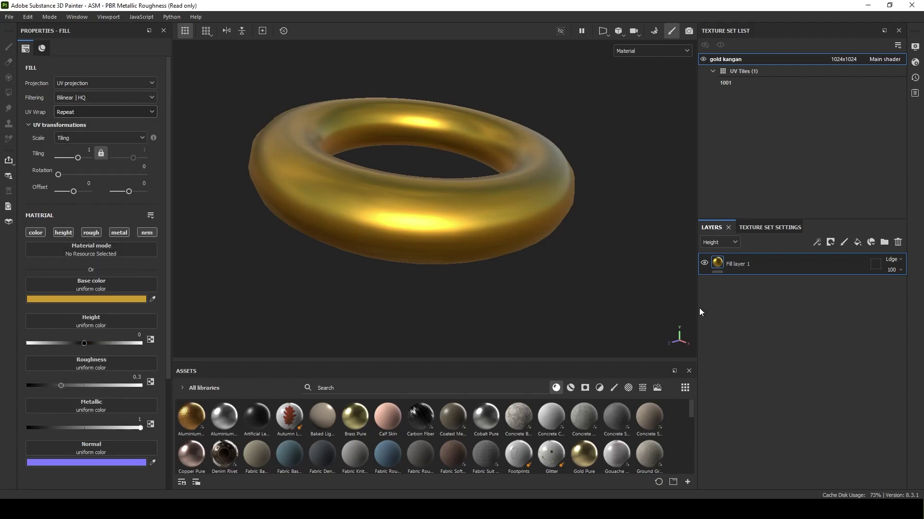
# Add a roughness-only fill effect inside Fill layer 1.
pyautogui.click(833, 242)
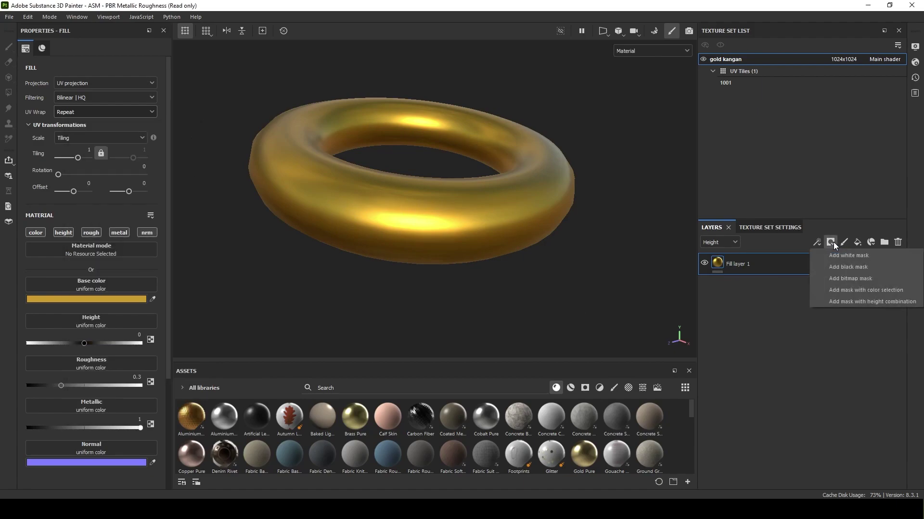
pyautogui.click(820, 241)
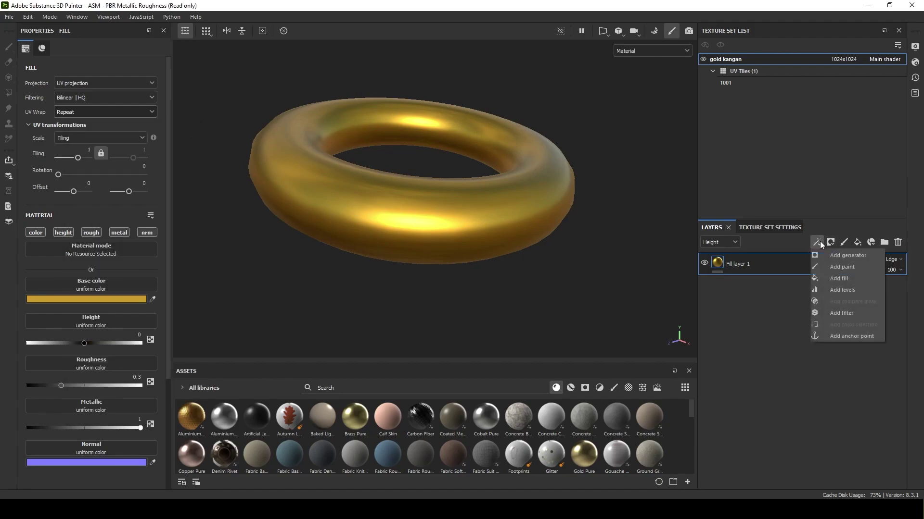
pyautogui.click(830, 279)
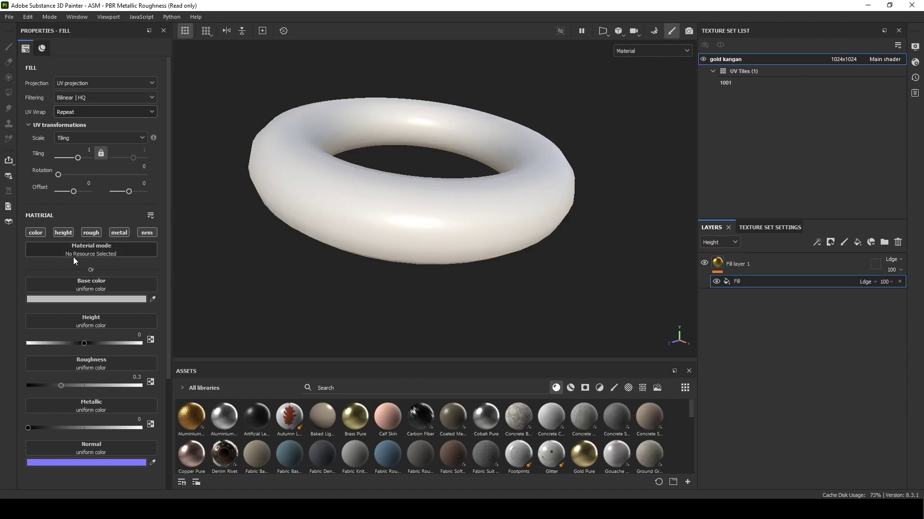
pyautogui.click(89, 233)
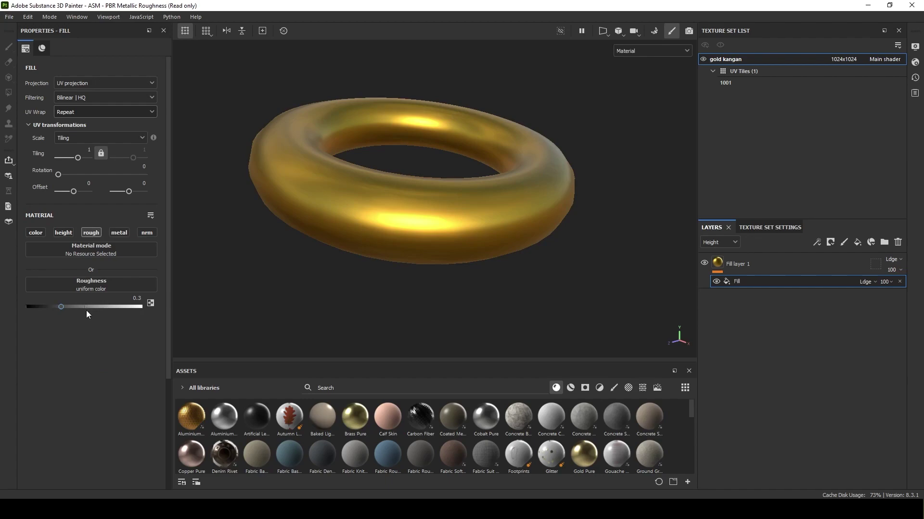
# Fill the roughness with BnW Spots 3 in Tri-planar projection at balance 0.52.
pyautogui.click(641, 388)
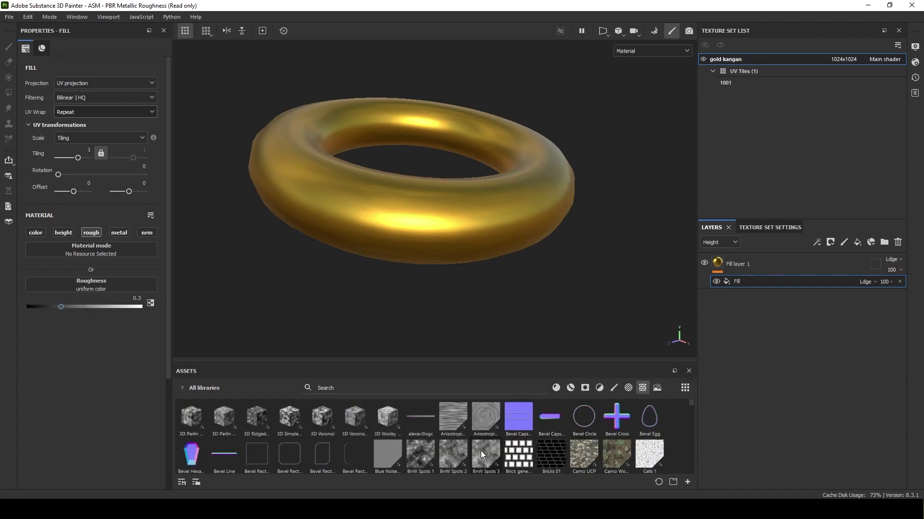
pyautogui.moveTo(485, 455)
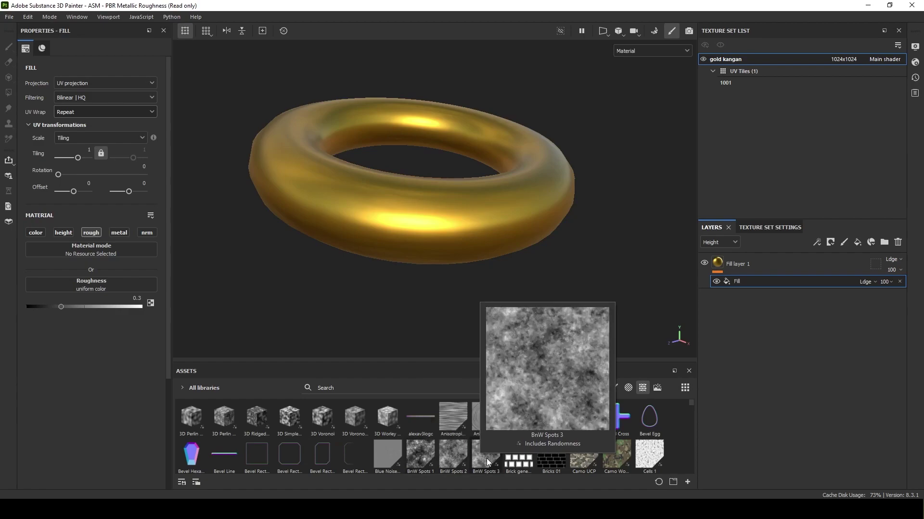
pyautogui.moveTo(488, 462); pyautogui.dragTo(63, 282)
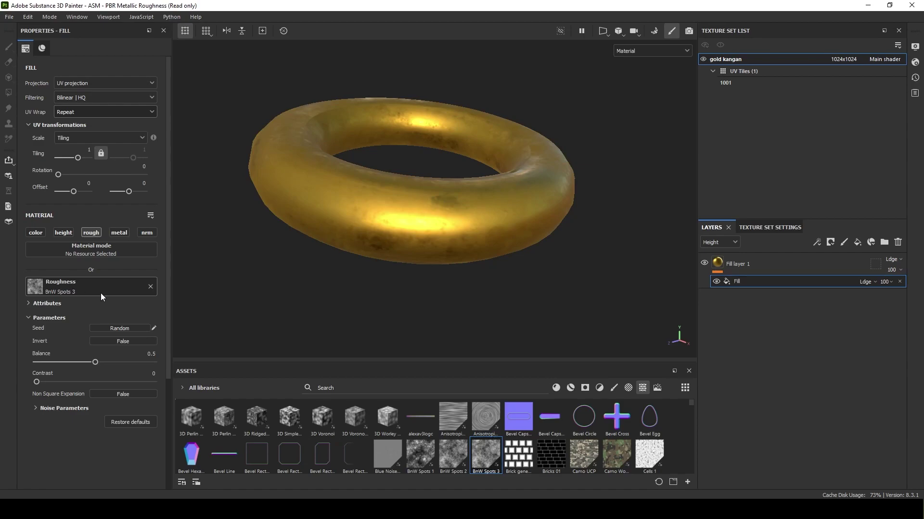
pyautogui.click(71, 83)
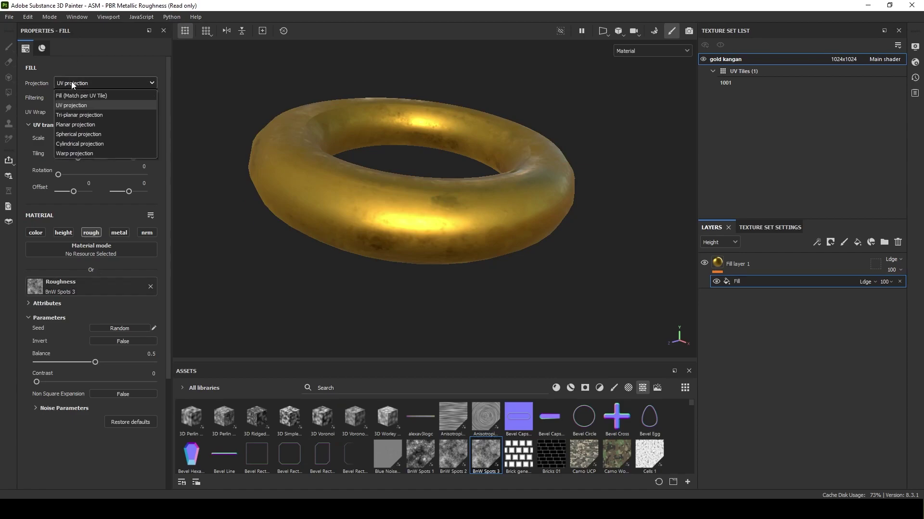
pyautogui.click(73, 115)
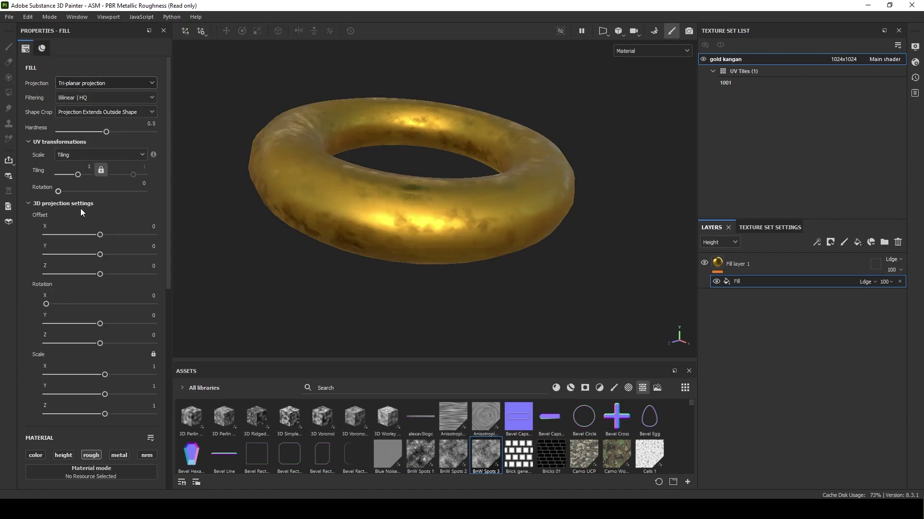
pyautogui.scroll(-3, 99, 359)
pyautogui.scroll(-2, 99, 359)
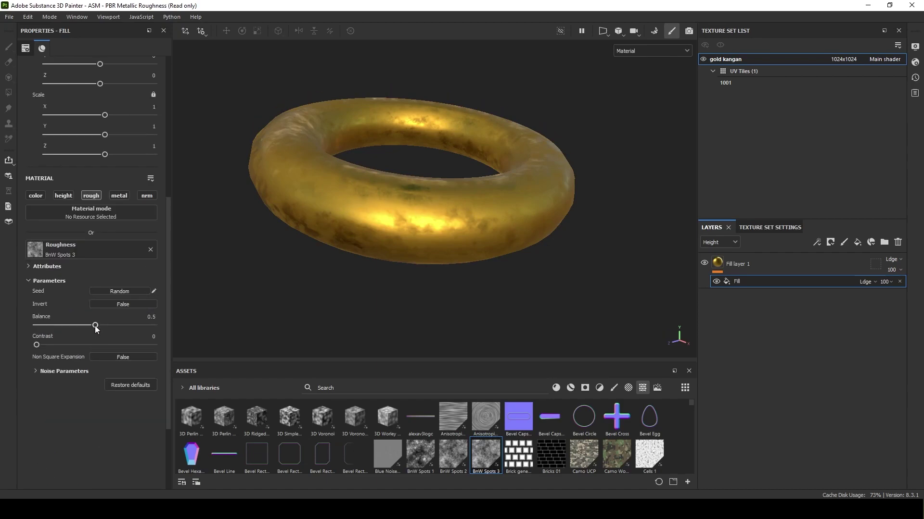
pyautogui.moveTo(95, 325)
pyautogui.mouseDown()
pyautogui.moveTo(74, 325)
pyautogui.moveTo(95, 326)
pyautogui.mouseUp()
pyautogui.click(754, 263)
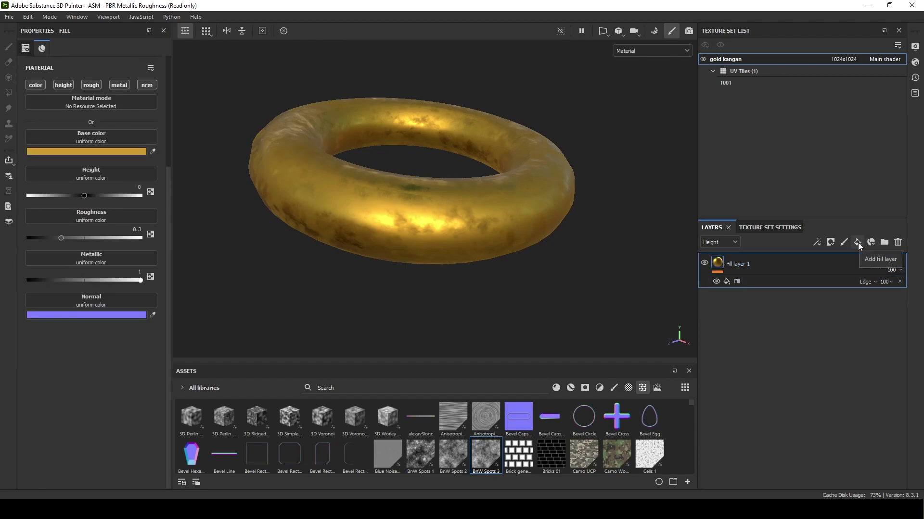
# Add height-only Fill layer 2 and apply the dec gold alpha as its height.
pyautogui.click(858, 242)
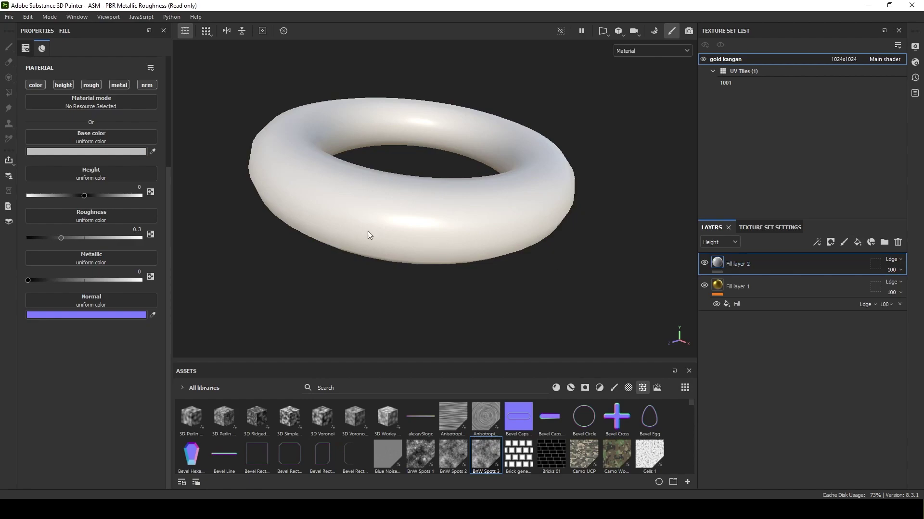
pyautogui.keyDown('ctrl'); pyautogui.click(62, 85); pyautogui.keyUp('ctrl')
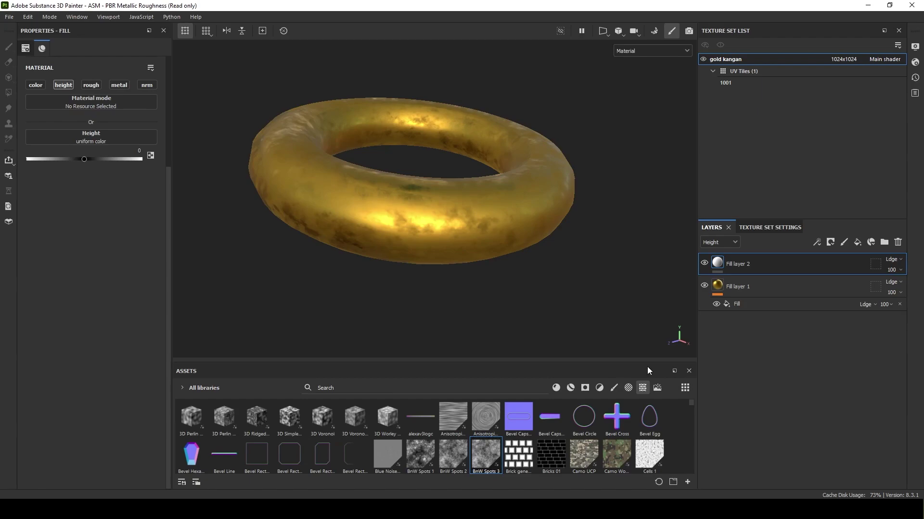
pyautogui.click(630, 389)
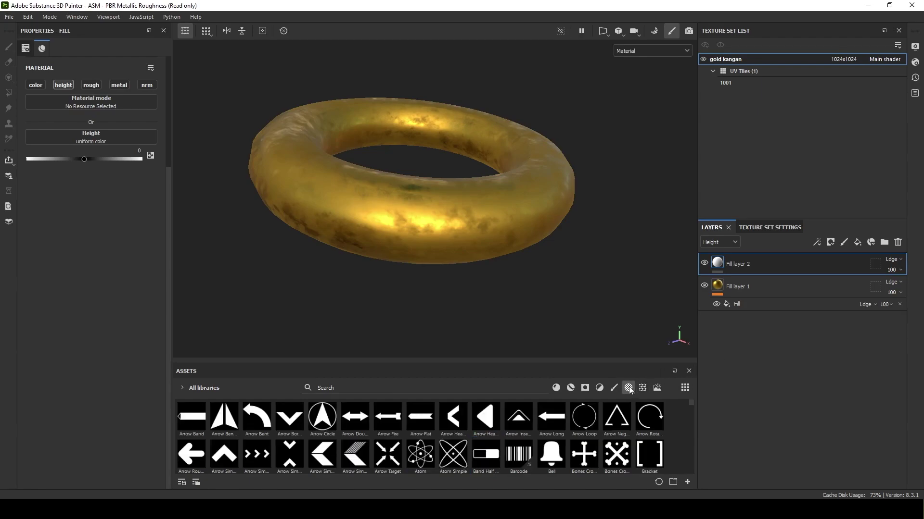
pyautogui.click(401, 389)
pyautogui.write('gold')
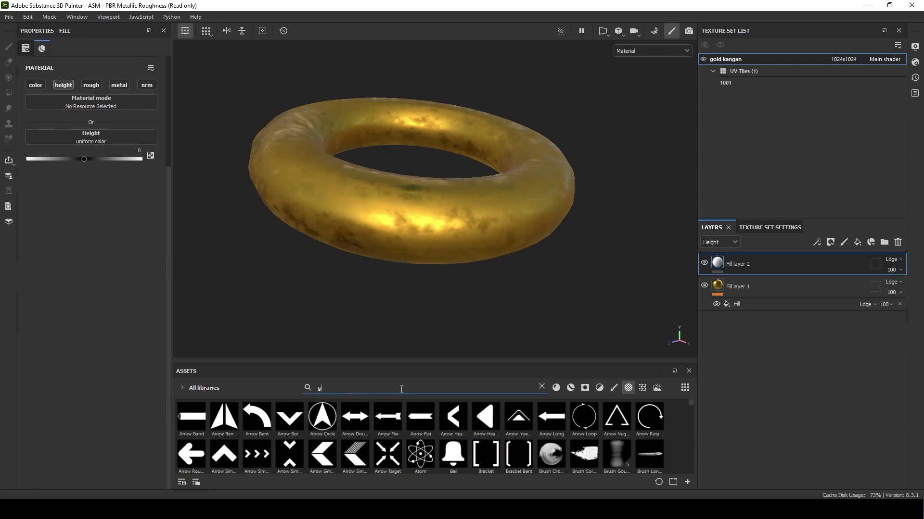
pyautogui.moveTo(192, 417); pyautogui.dragTo(66, 139)
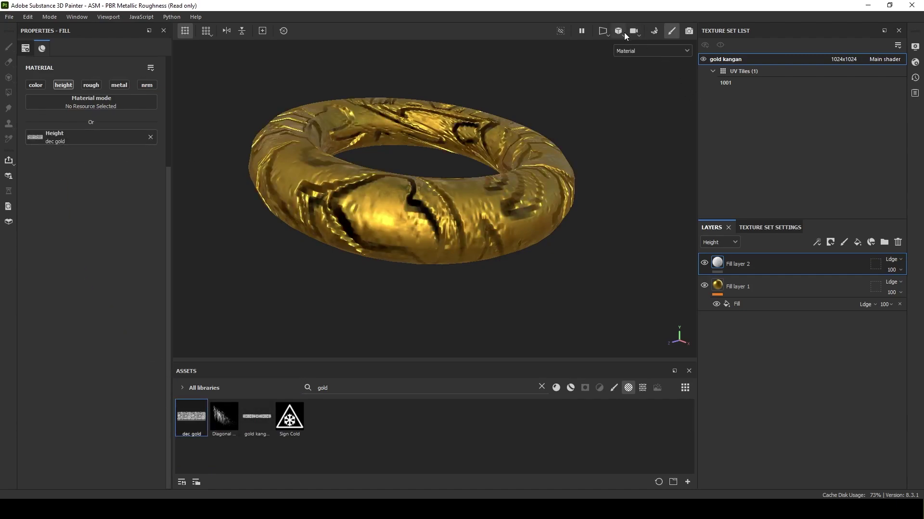
# Switch to 3D/2D view mode, widen the UV view and frame the tile.
pyautogui.click(604, 32)
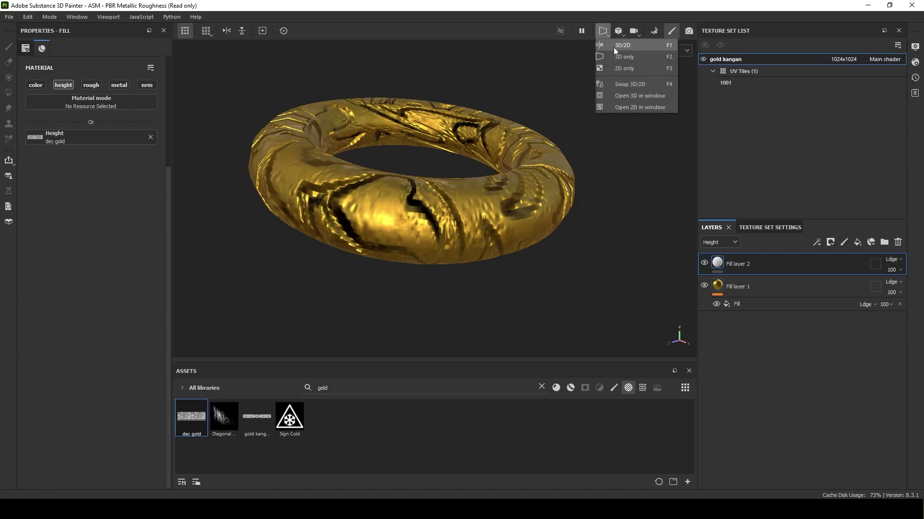
pyautogui.click(614, 46)
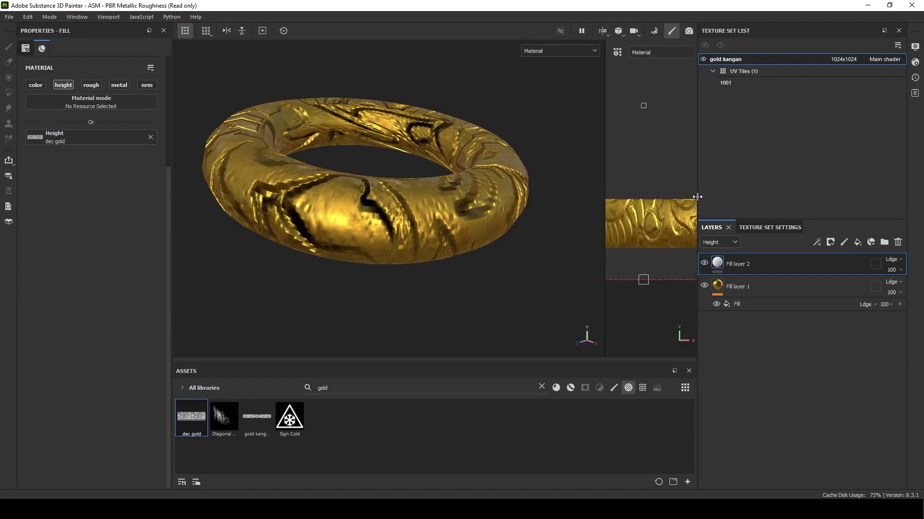
pyautogui.moveTo(697, 196); pyautogui.dragTo(762, 197)
pyautogui.moveTo(656, 184); pyautogui.dragTo(463, 183)
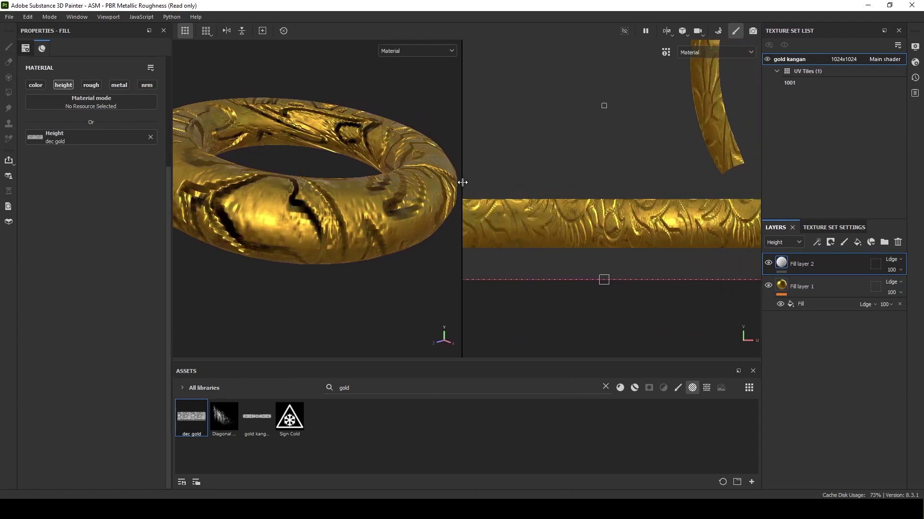
pyautogui.press('f')
# Squash and compress the dec gold engraving to fit the band's UV strip.
pyautogui.moveTo(650, 140); pyautogui.dragTo(646, 198, button='middle')
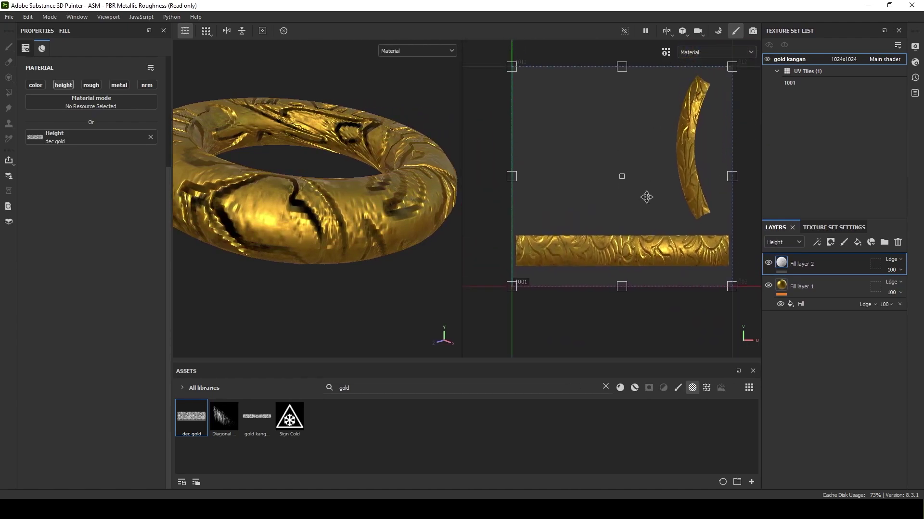
pyautogui.moveTo(621, 66); pyautogui.dragTo(623, 235)
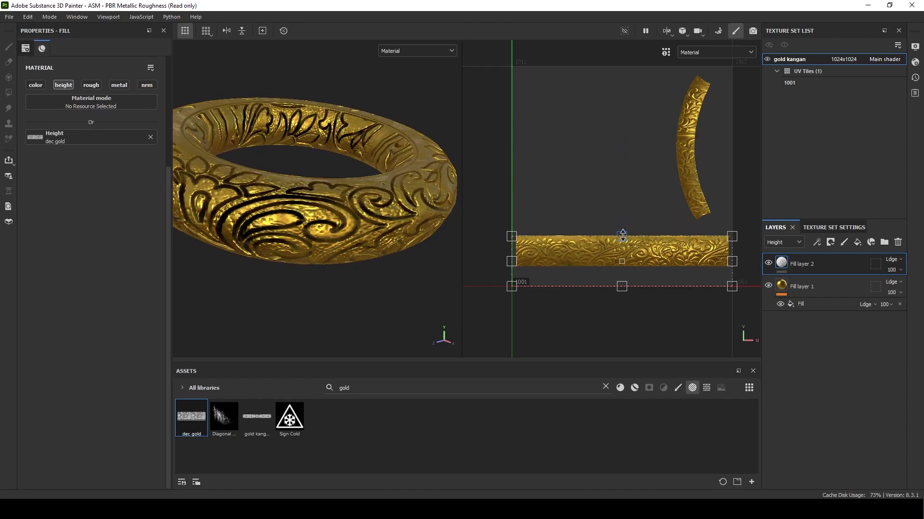
pyautogui.moveTo(622, 288); pyautogui.dragTo(621, 265)
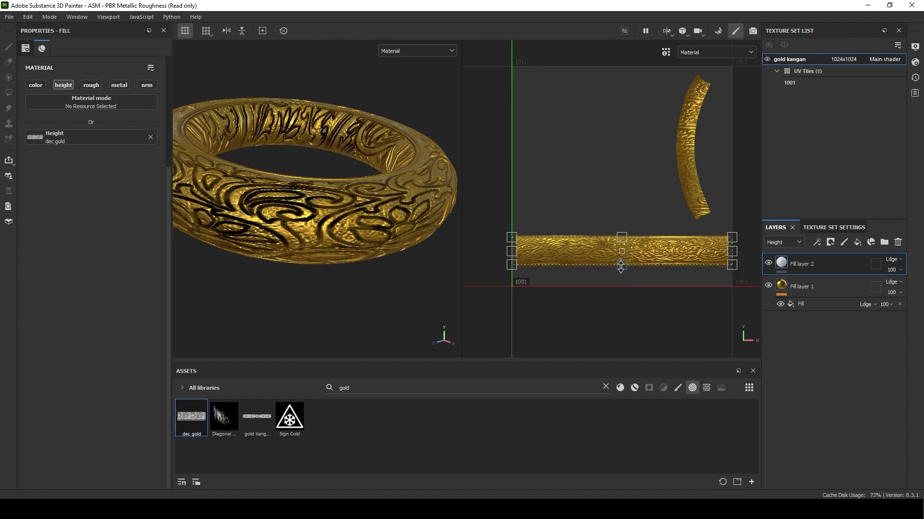
pyautogui.moveTo(513, 252); pyautogui.dragTo(665, 254)
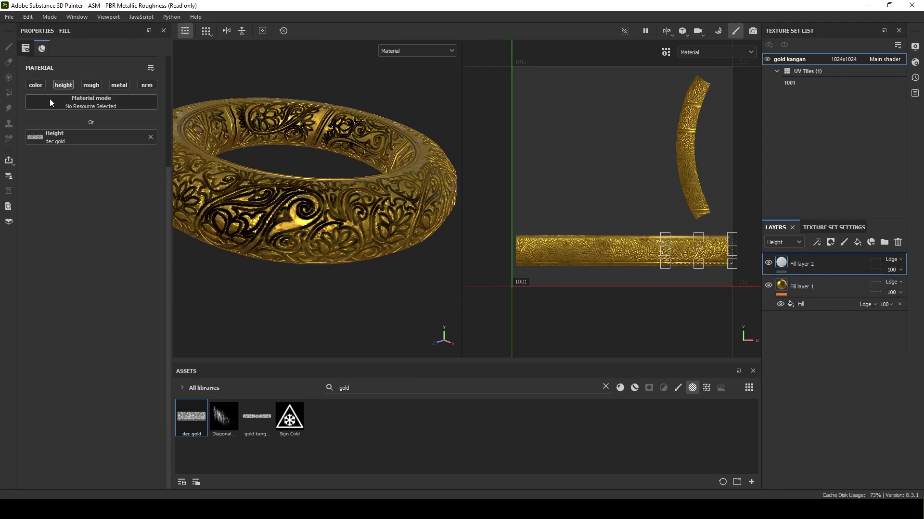
# Set the engraving's UV Wrap to repeat horizontally and adjust its tiling on the band.
pyautogui.click(26, 49)
pyautogui.click(80, 107)
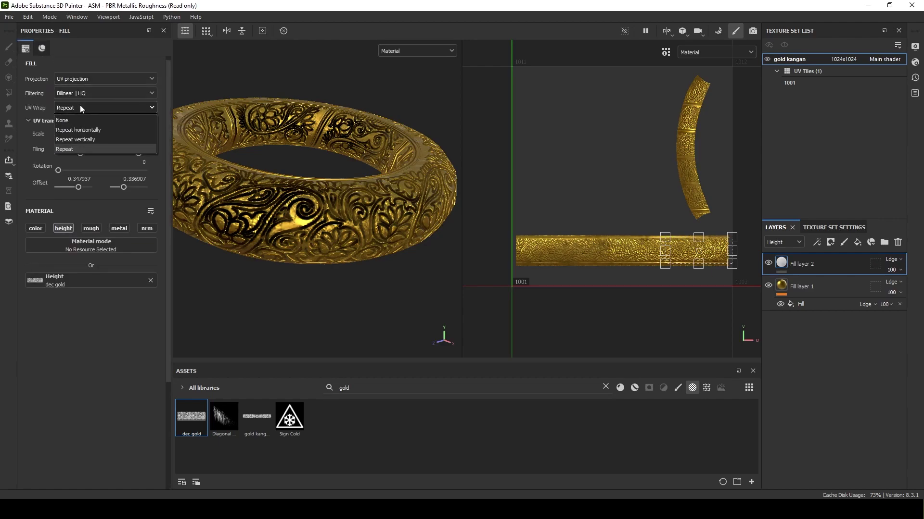
pyautogui.click(87, 129)
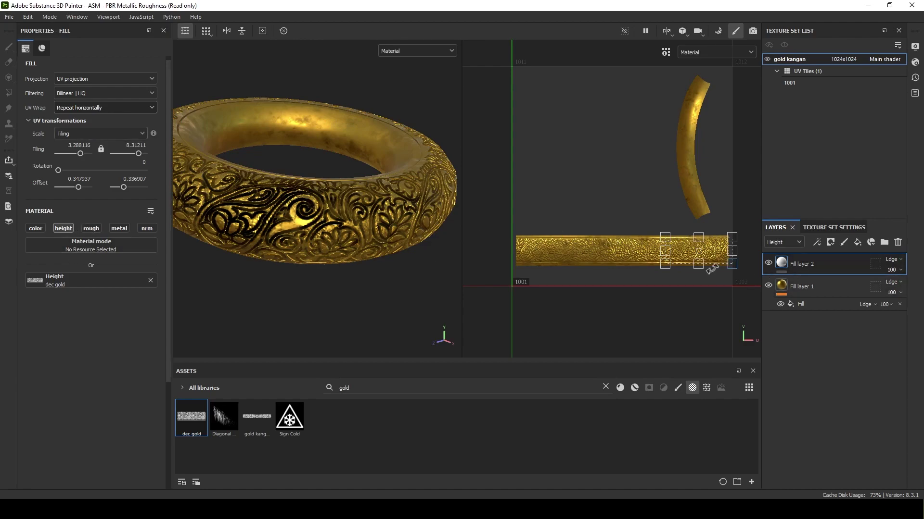
pyautogui.moveTo(664, 254)
pyautogui.mouseDown()
pyautogui.moveTo(699, 237)
pyautogui.moveTo(697, 265)
pyautogui.mouseUp()
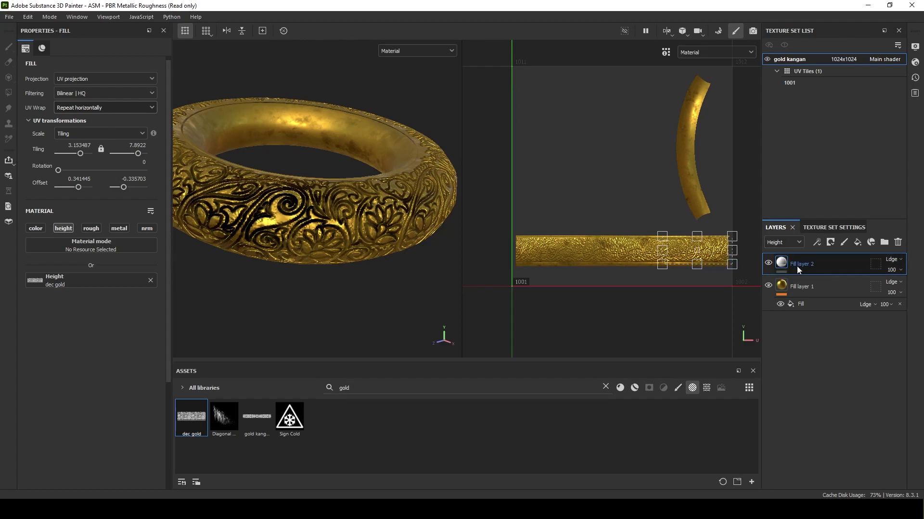
# Lower Fill layer 2's opacity to 8 to soften the relief.
pyautogui.click(896, 270)
pyautogui.moveTo(919, 287); pyautogui.dragTo(881, 288)
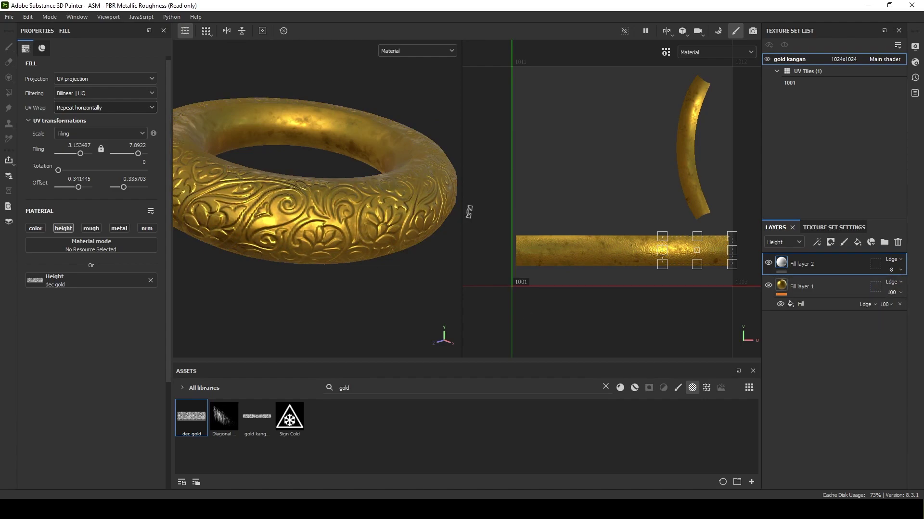
pyautogui.moveTo(461, 217); pyautogui.dragTo(543, 217)
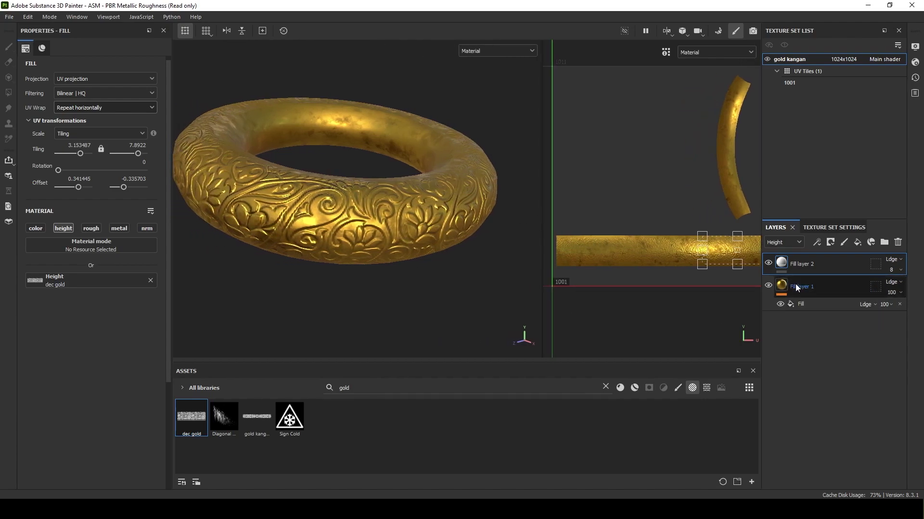
# Add colour-only Fill layer 3 with a dark brown 312D23 base colour.
pyautogui.click(858, 241)
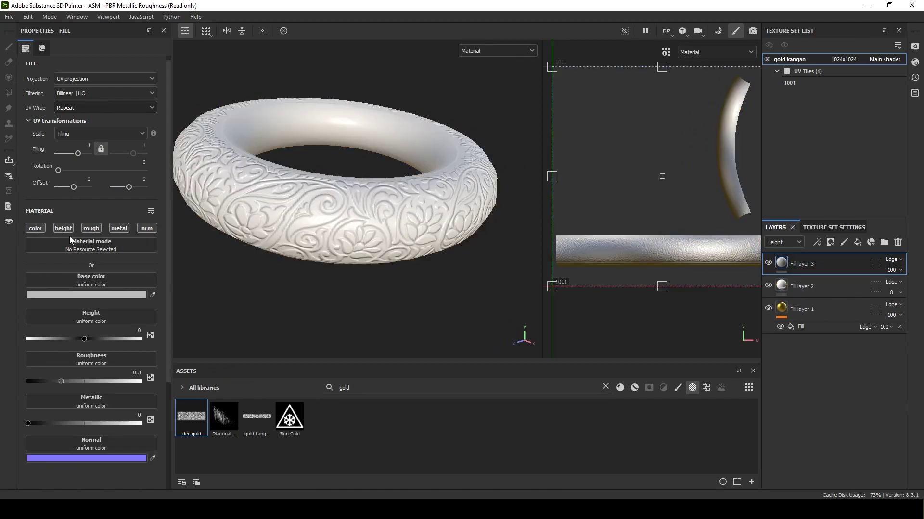
pyautogui.click(40, 230)
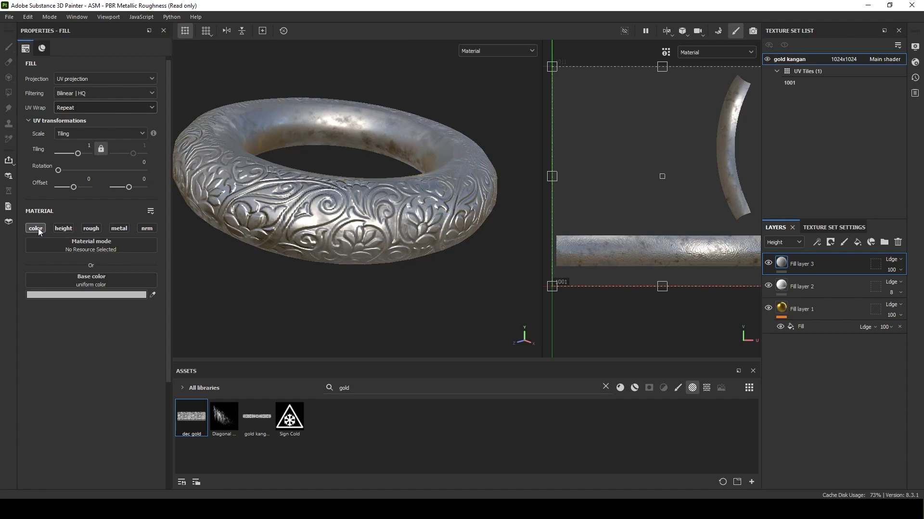
pyautogui.click(82, 295)
pyautogui.click(102, 246)
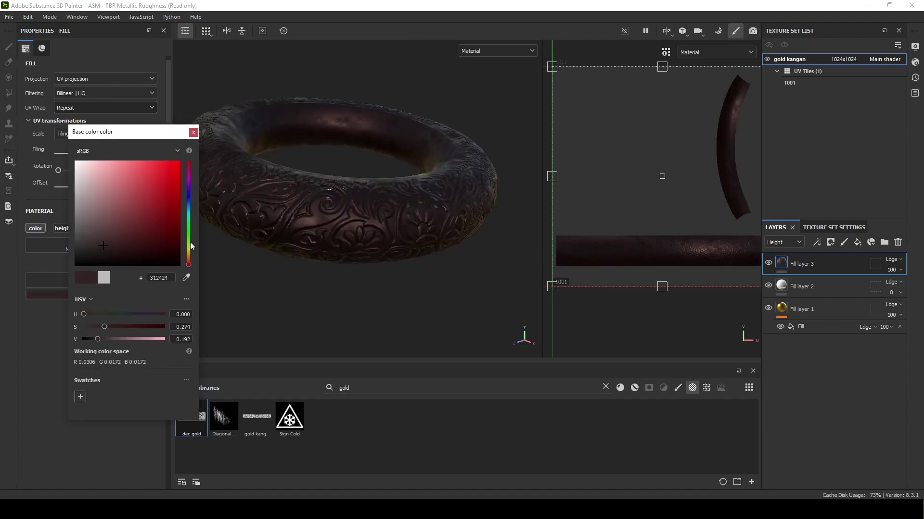
pyautogui.click(189, 246)
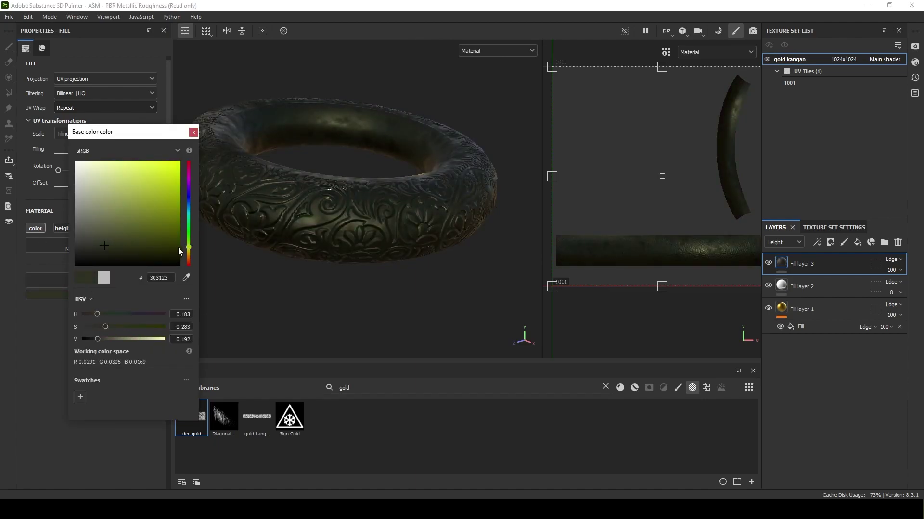
pyautogui.moveTo(189, 251); pyautogui.dragTo(189, 254)
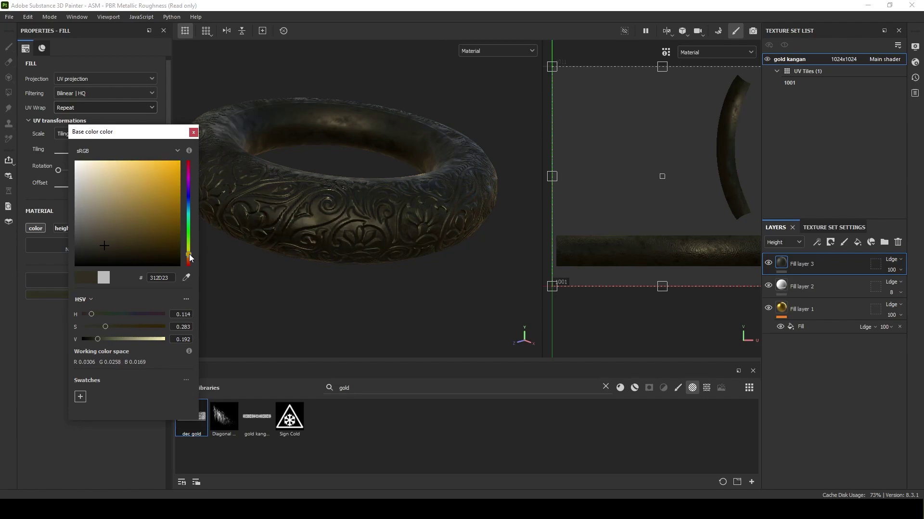
pyautogui.click(192, 132)
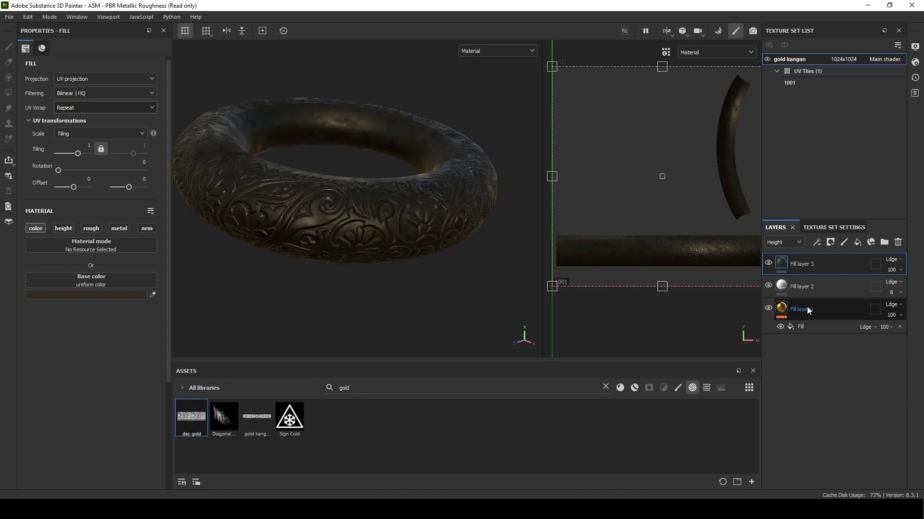
# Add an anchor point to Fill layer 2 and rename it 'gold design'.
pyautogui.click(799, 287)
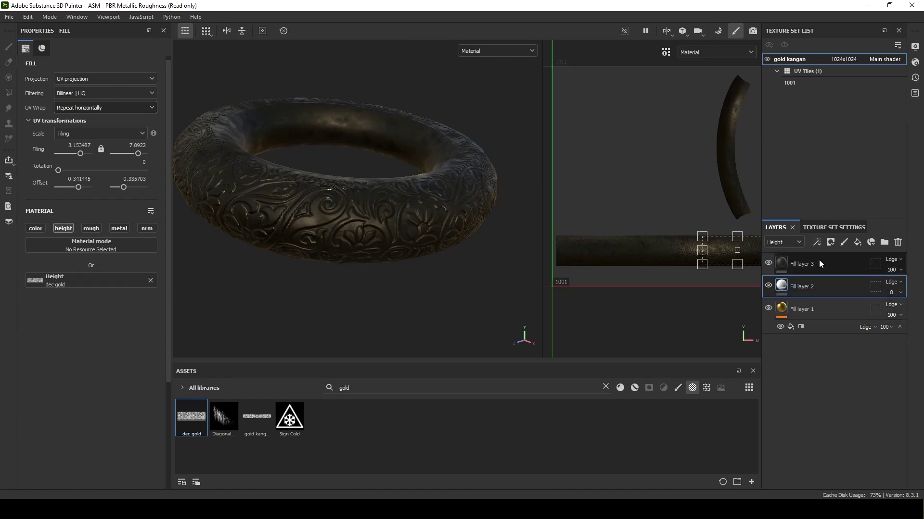
pyautogui.click(817, 242)
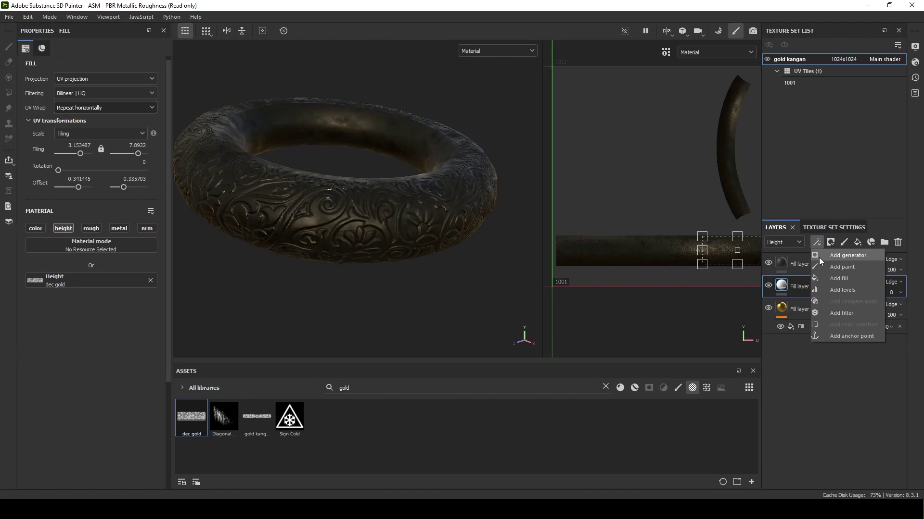
pyautogui.click(839, 335)
pyautogui.doubleClick(810, 305)
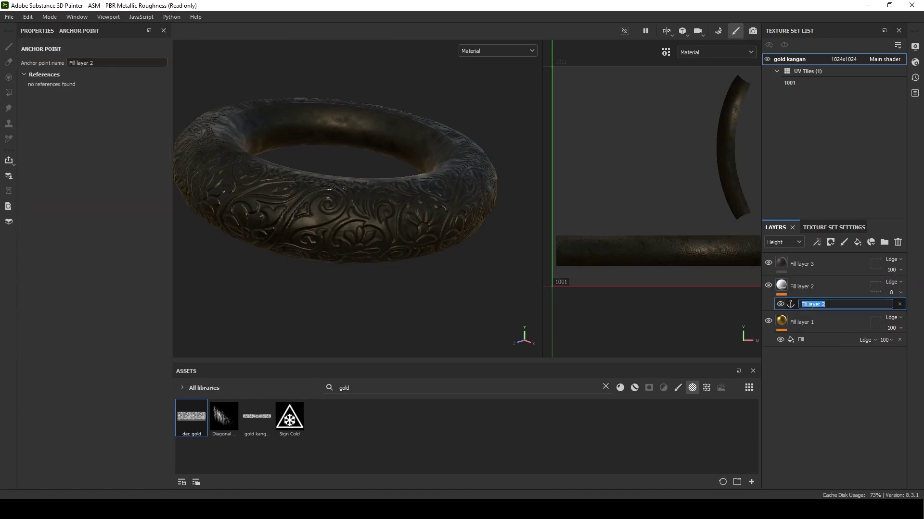
pyautogui.write('gol')
pyautogui.write('d desi')
pyautogui.write('gn')
pyautogui.press('Return')
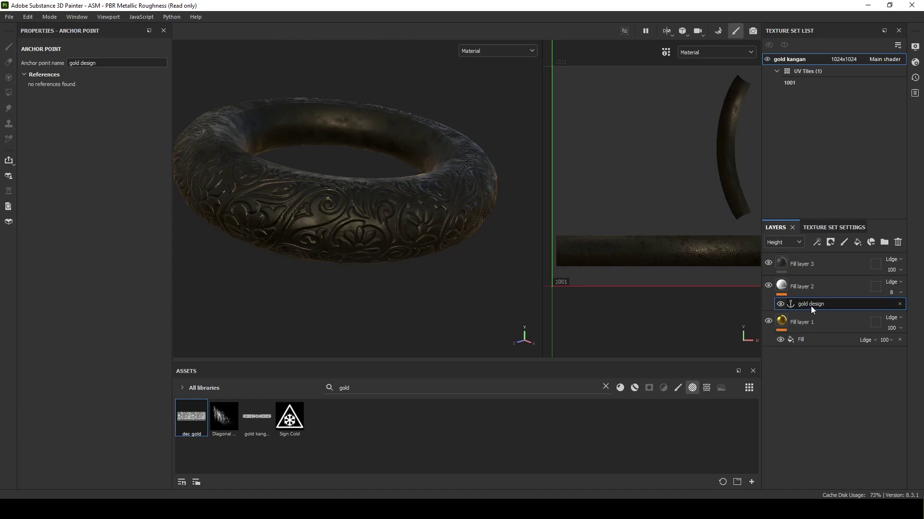
pyautogui.click(801, 264)
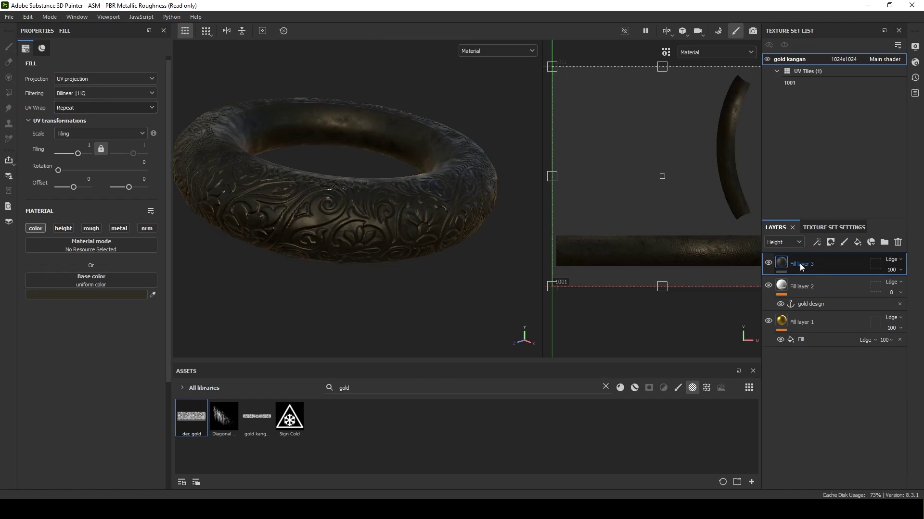
# Add a black mask to Fill layer 3 and drive it with a Metal Edge Wear generator.
pyautogui.click(831, 243)
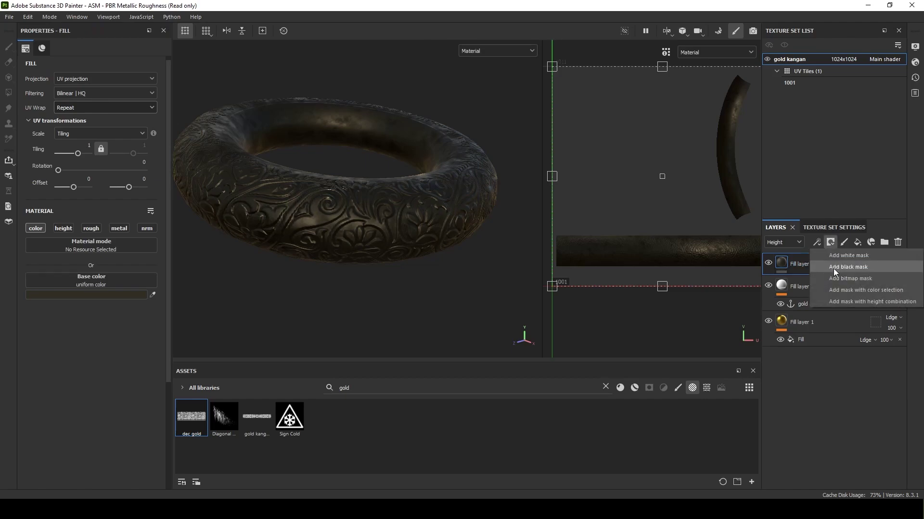
pyautogui.click(833, 267)
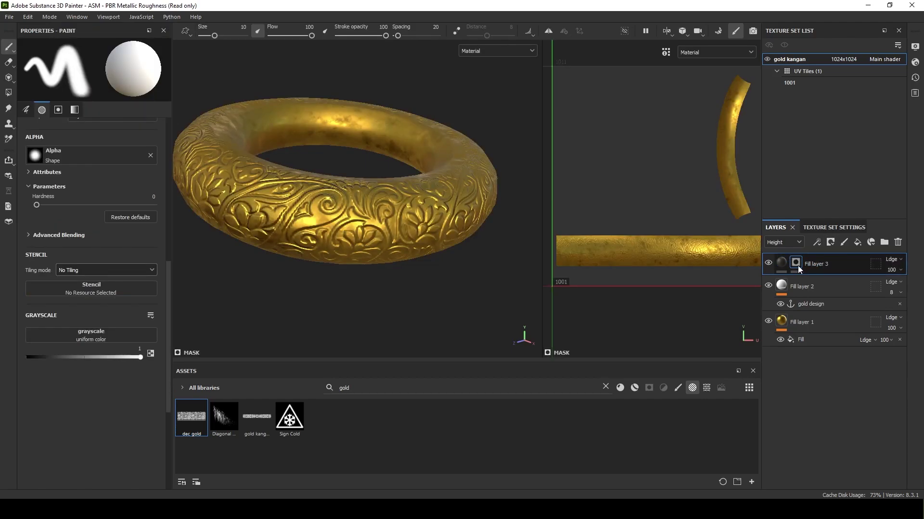
pyautogui.click(816, 242)
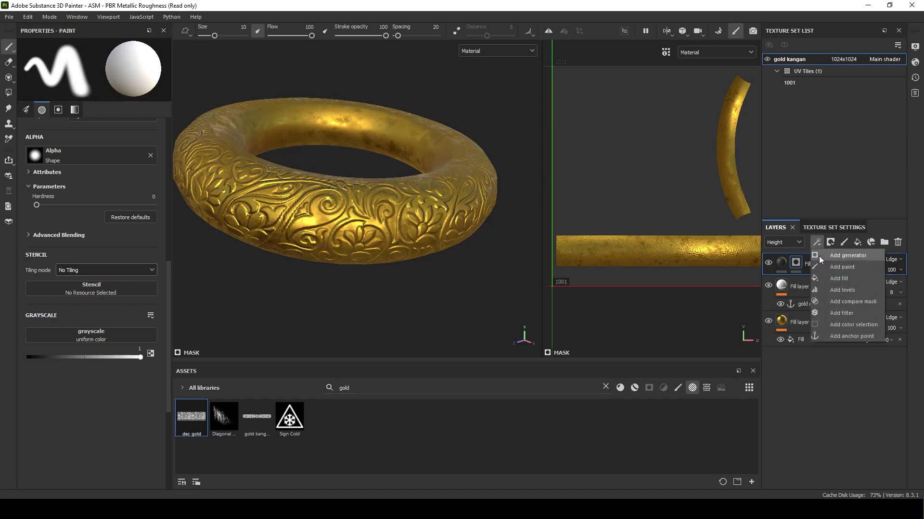
pyautogui.click(833, 255)
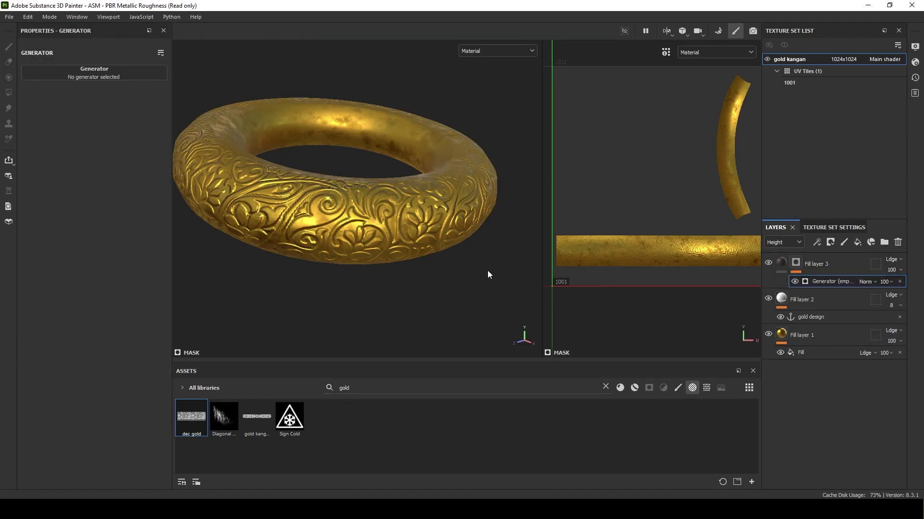
pyautogui.click(105, 73)
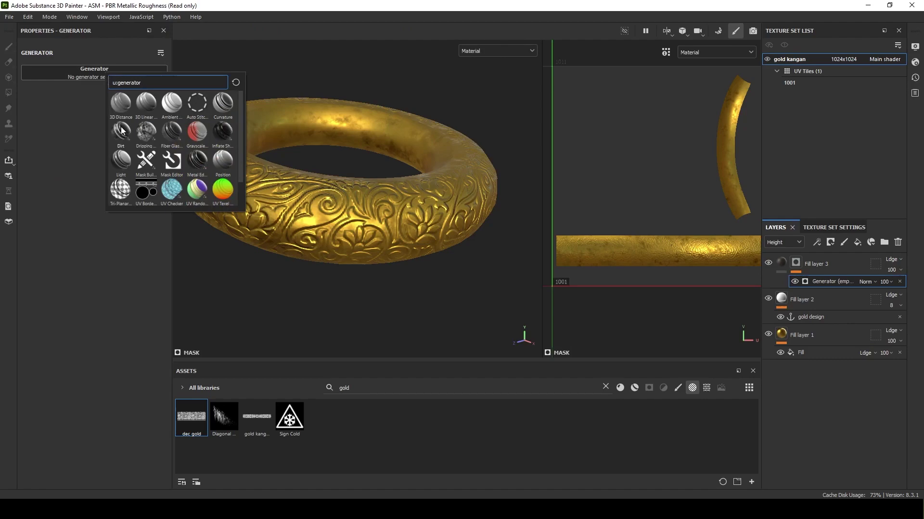
pyautogui.click(199, 161)
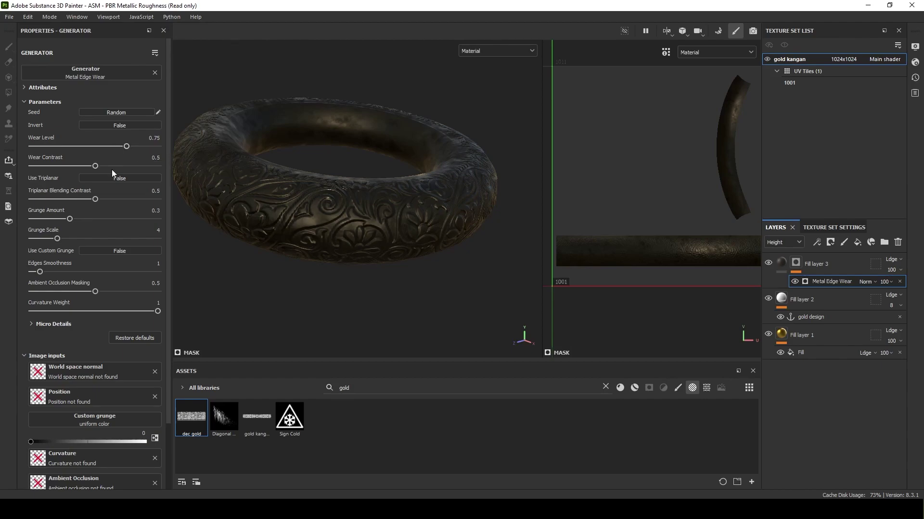
# Enable Micro Height and link it to the 'gold design' anchor point's Height channel.
pyautogui.scroll(-3, 122, 203)
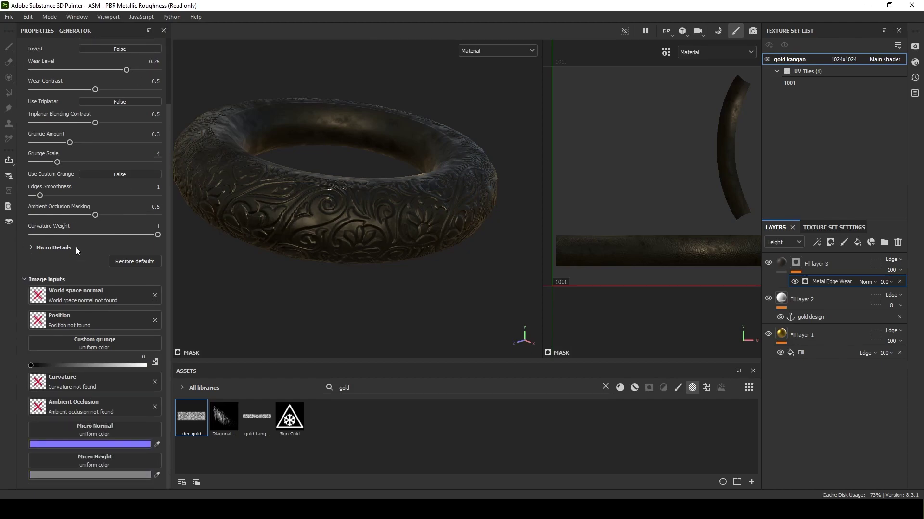
pyautogui.click(31, 248)
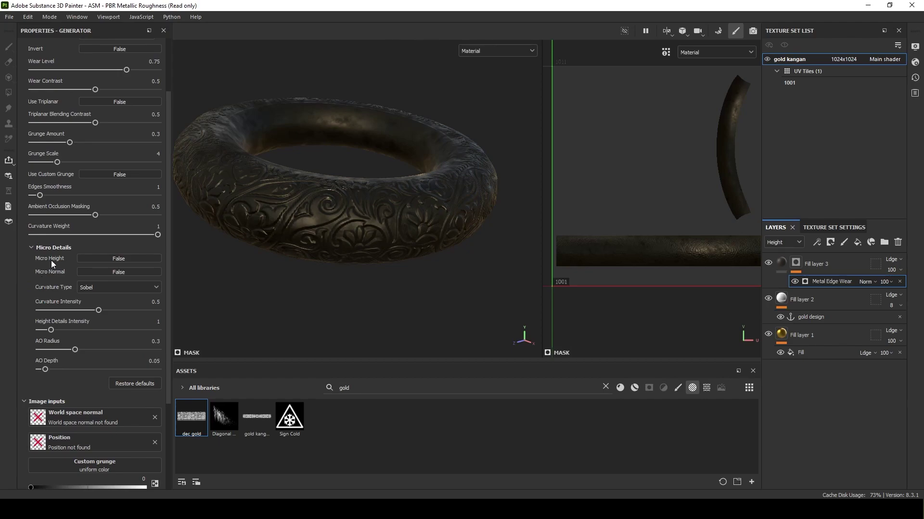
pyautogui.click(126, 257)
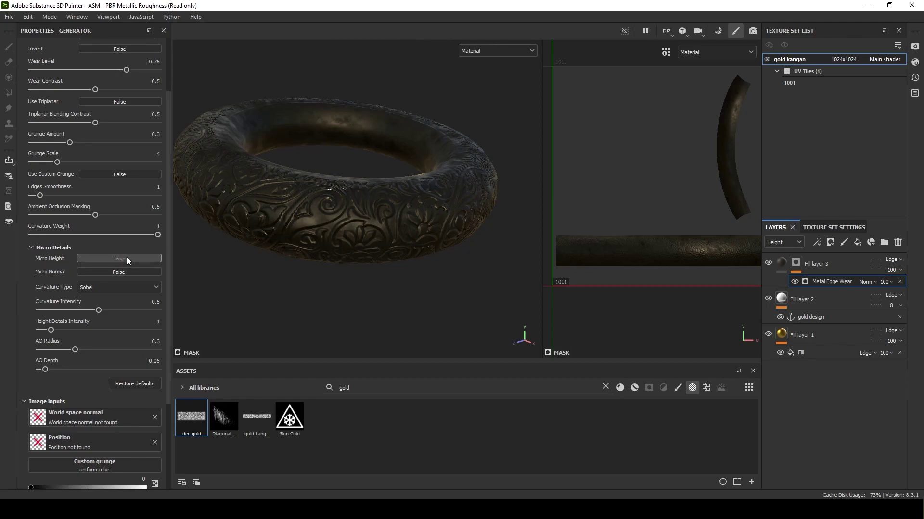
pyautogui.scroll(-5, 151, 326)
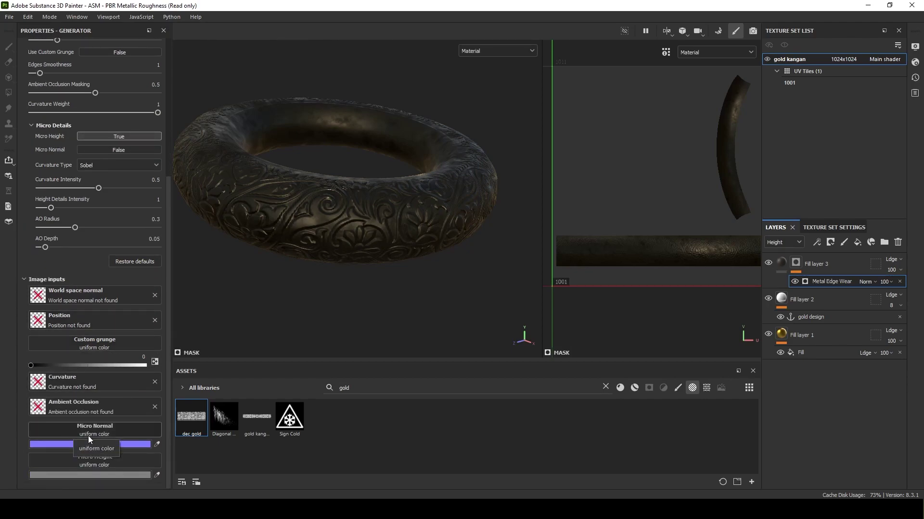
pyautogui.click(123, 457)
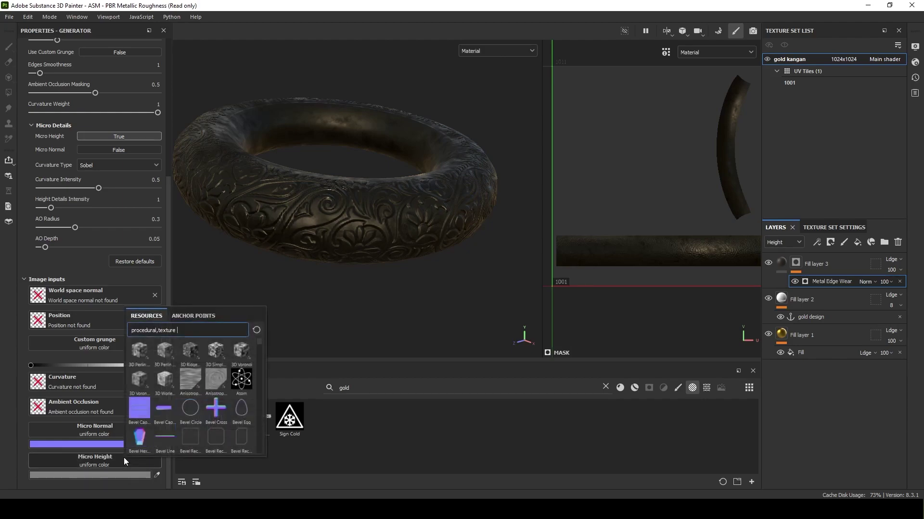
pyautogui.click(195, 316)
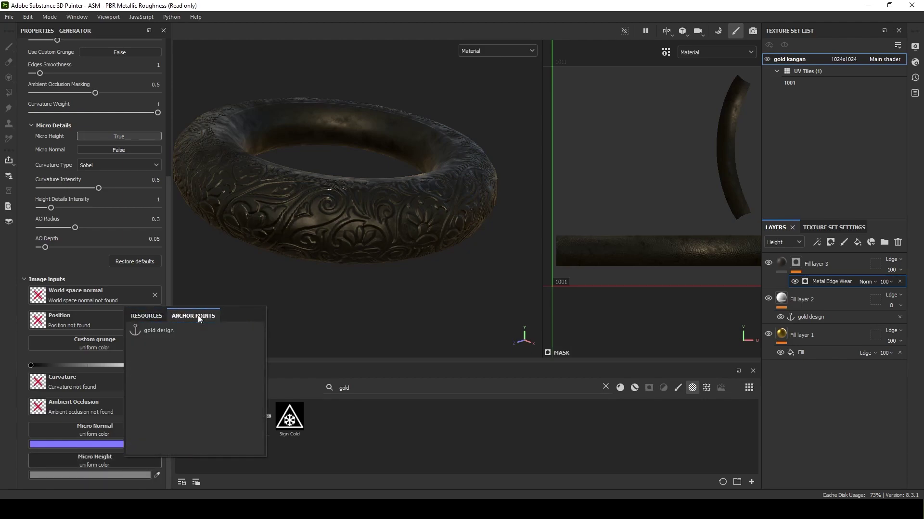
pyautogui.click(156, 330)
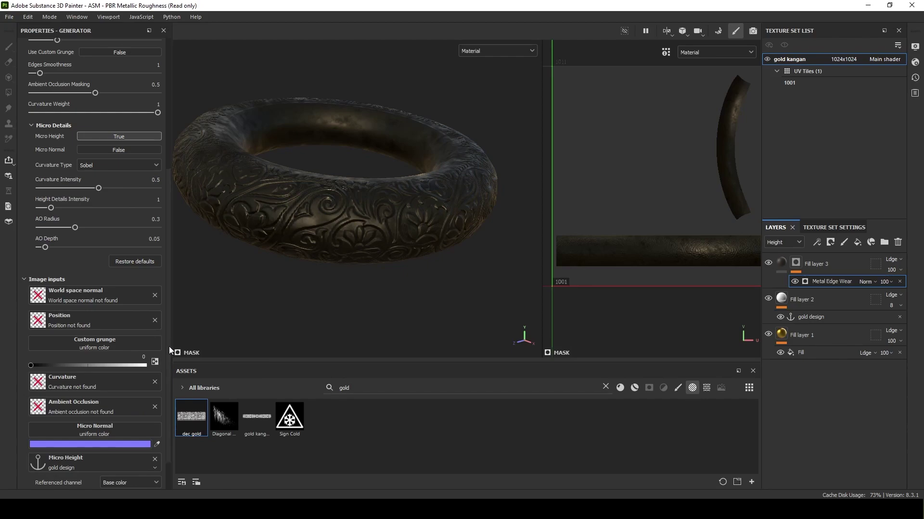
pyautogui.scroll(-1, 166, 426)
pyautogui.click(117, 444)
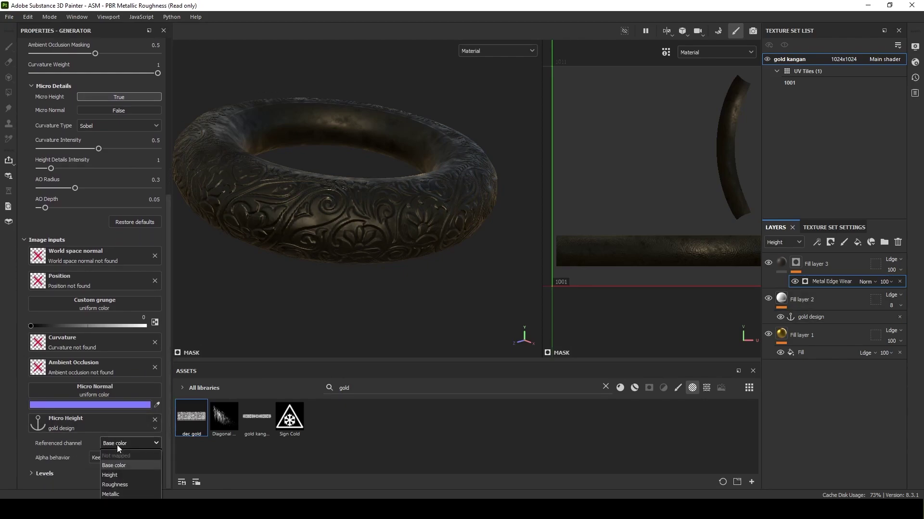
pyautogui.click(117, 474)
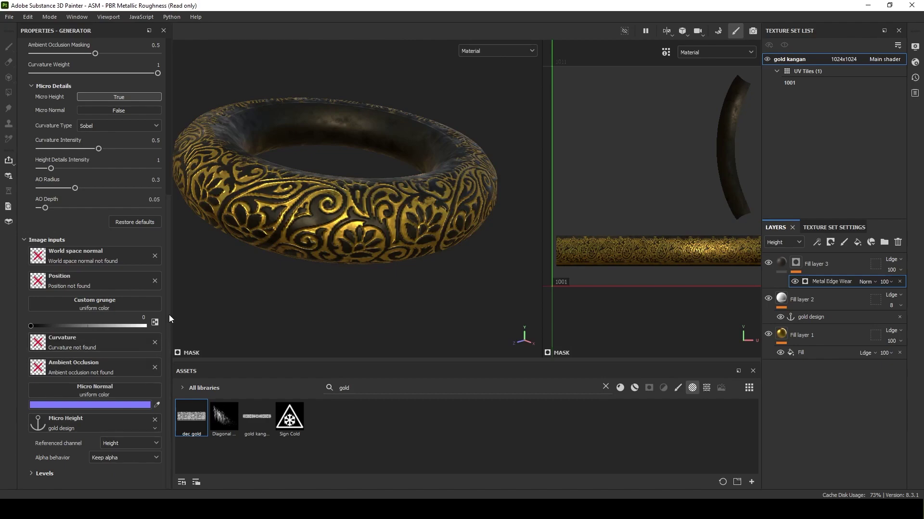
pyautogui.moveTo(169, 314); pyautogui.dragTo(177, 144)
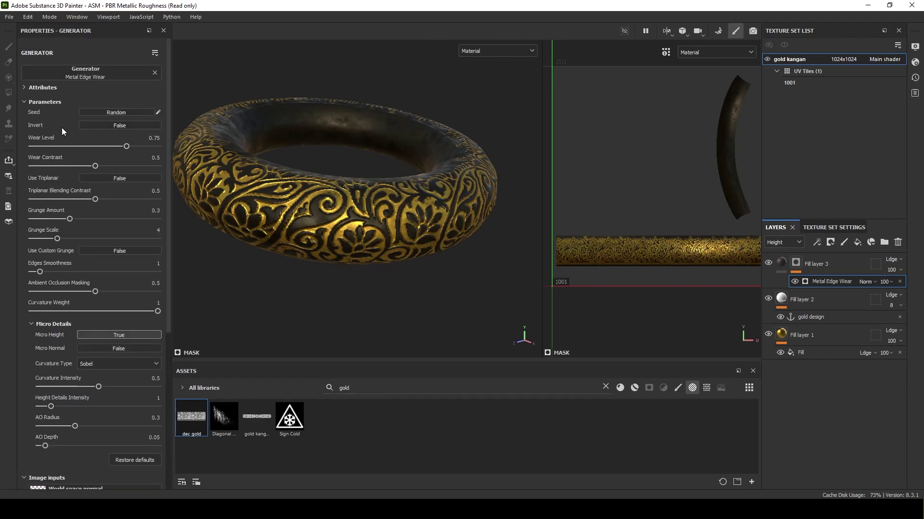
# Set the Metal Edge Wear's Invert to True so gold covers most of the bangle.
pyautogui.click(123, 126)
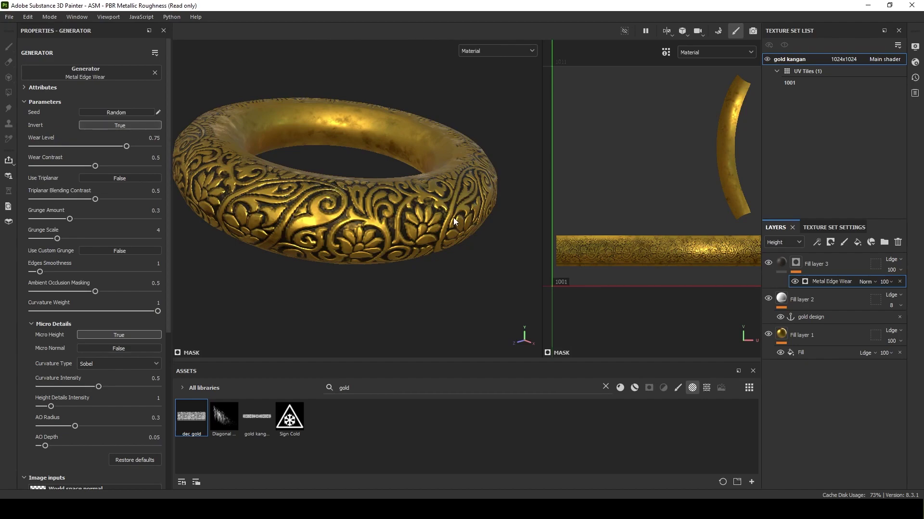
pyautogui.keyDown('alt'); pyautogui.moveTo(453, 217); pyautogui.dragTo(402, 183); pyautogui.keyUp('alt')
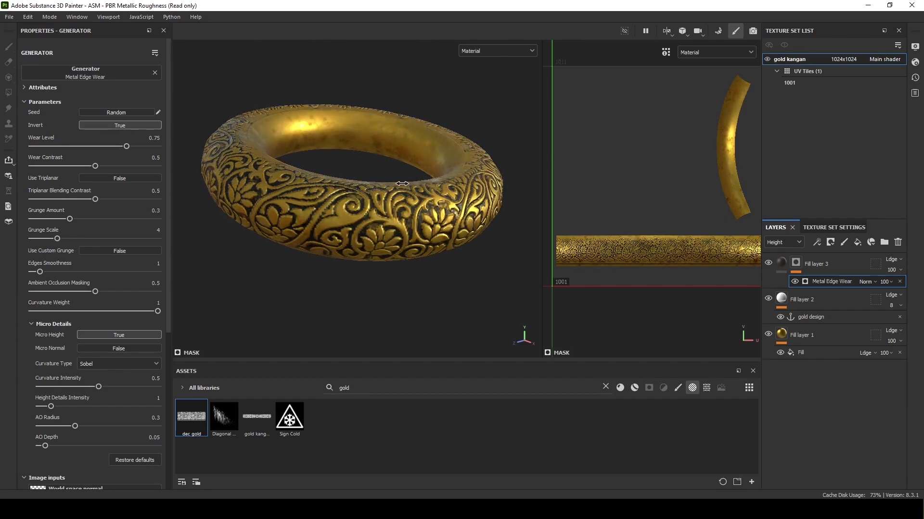
pyautogui.keyDown('shift'); pyautogui.moveTo(402, 183); pyautogui.dragTo(421, 187, button='right'); pyautogui.keyUp('shift')
# Lower curvature intensity to 0.28, height details 0.69, AO radius 0.26, AO depth 0.04.
pyautogui.scroll(-1, 88, 290)
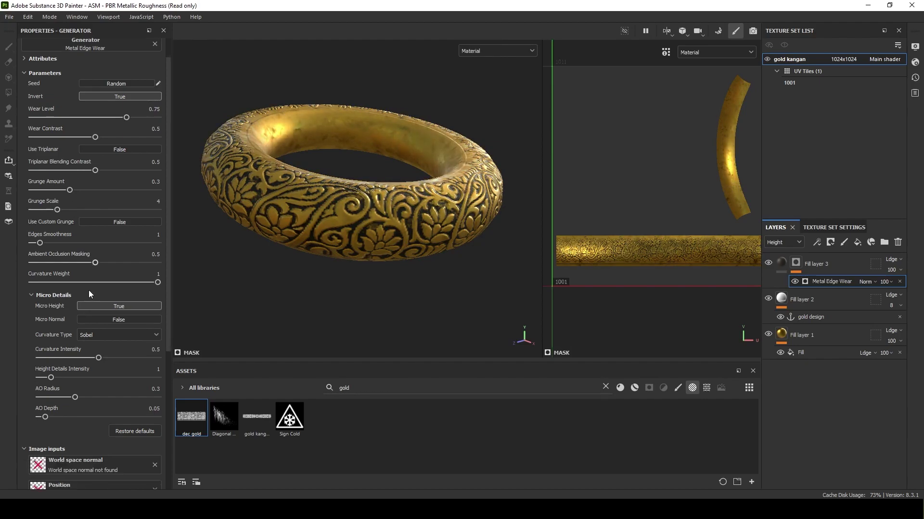
pyautogui.scroll(-2, 89, 294)
pyautogui.click(96, 297)
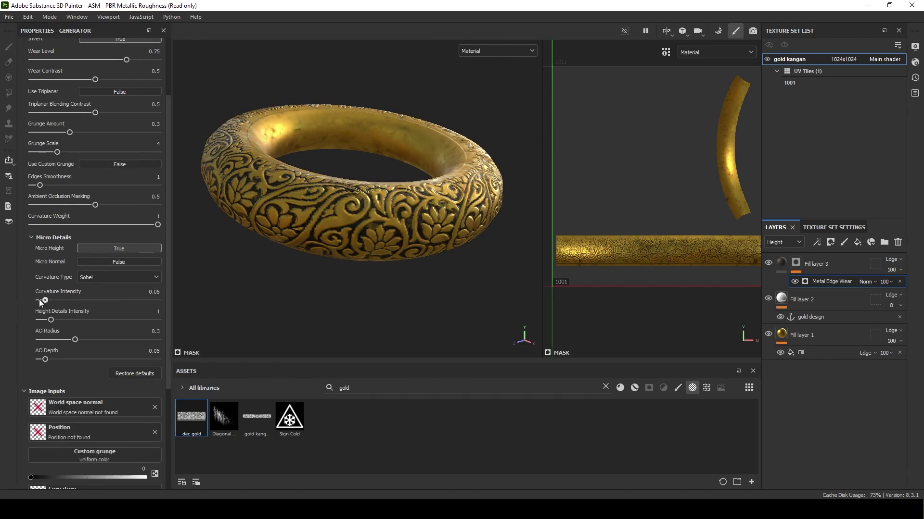
pyautogui.scroll(2, 338, 201)
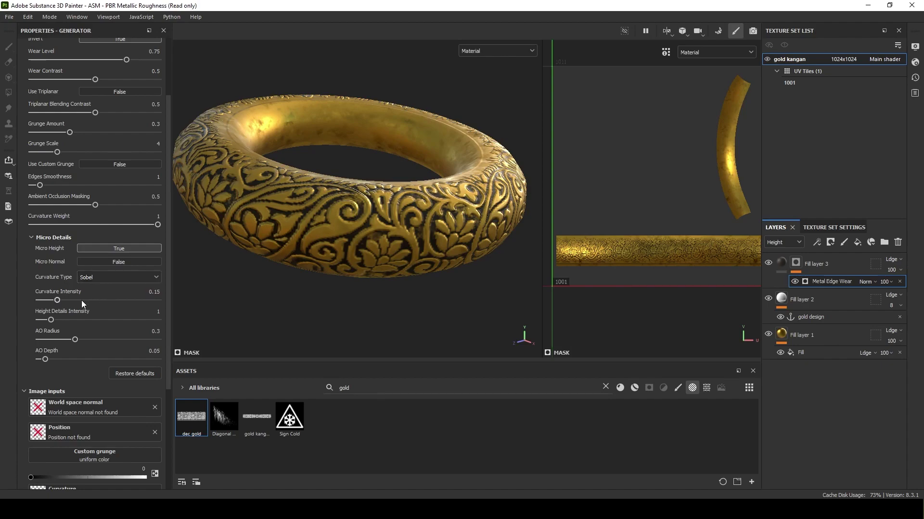
pyautogui.moveTo(57, 301)
pyautogui.mouseDown()
pyautogui.moveTo(79, 300)
pyautogui.moveTo(47, 323)
pyautogui.moveTo(70, 339)
pyautogui.moveTo(43, 359)
pyautogui.mouseUp()
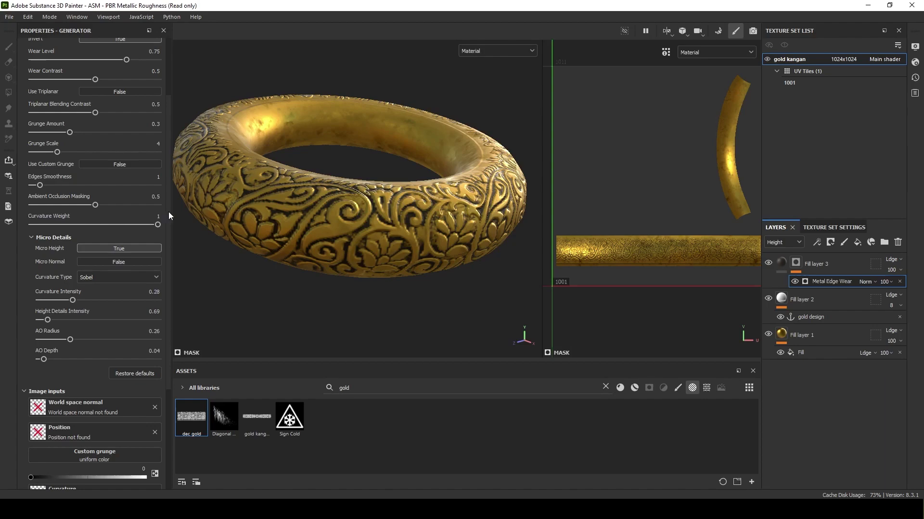
pyautogui.scroll(5, 168, 212)
# Set Fill layer 3's base colour to the dark brown 4C432F.
pyautogui.click(780, 263)
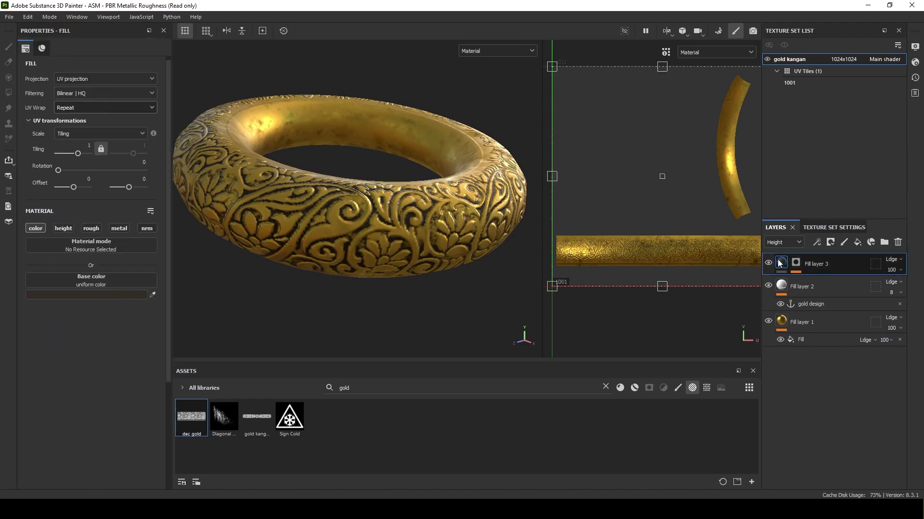
pyautogui.click(97, 295)
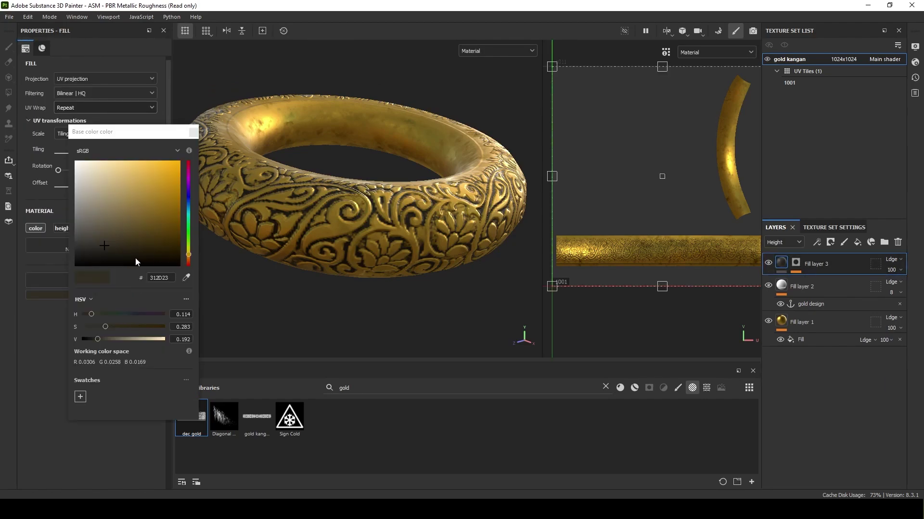
pyautogui.click(104, 244)
pyautogui.moveTo(107, 237); pyautogui.dragTo(116, 234)
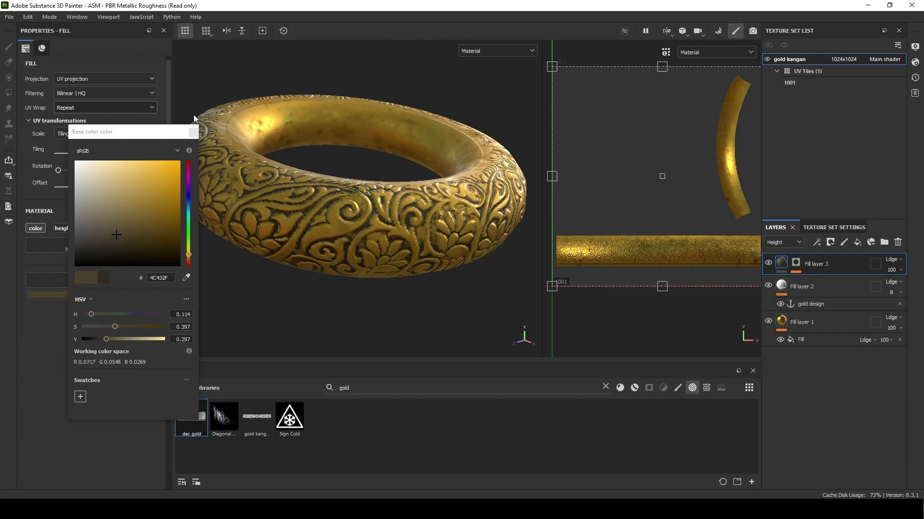
pyautogui.click(193, 135)
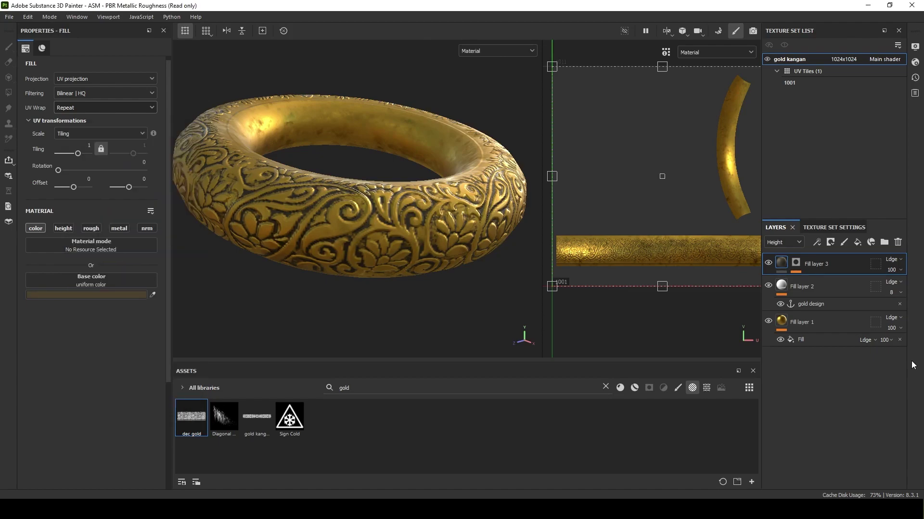
# Raise Fill layer 2's gold design tiling to 3.580141 with offset 0.360341.
pyautogui.click(780, 290)
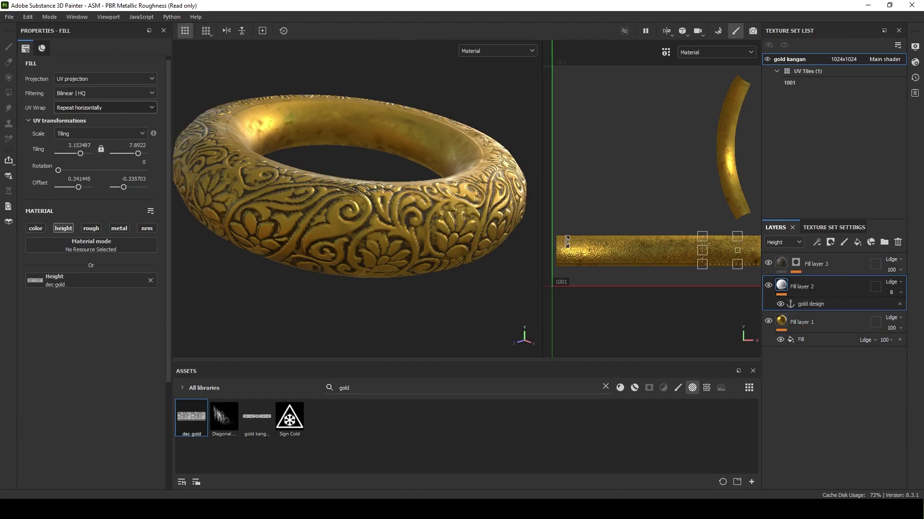
pyautogui.moveTo(543, 226); pyautogui.dragTo(500, 224)
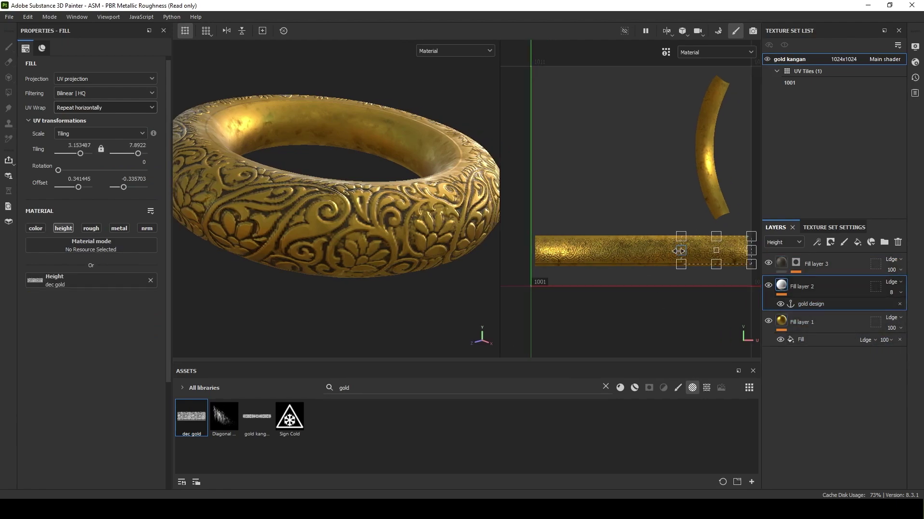
pyautogui.moveTo(678, 250); pyautogui.dragTo(687, 251)
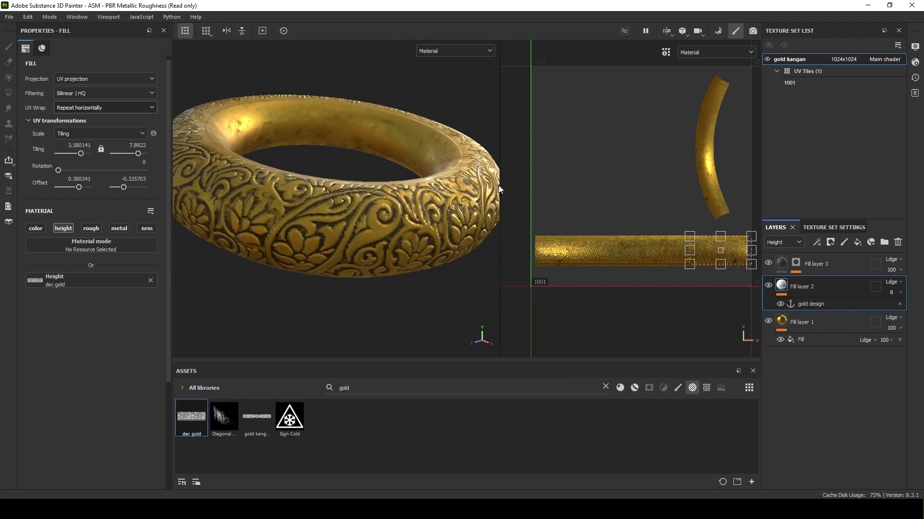
pyautogui.moveTo(501, 188); pyautogui.dragTo(601, 192)
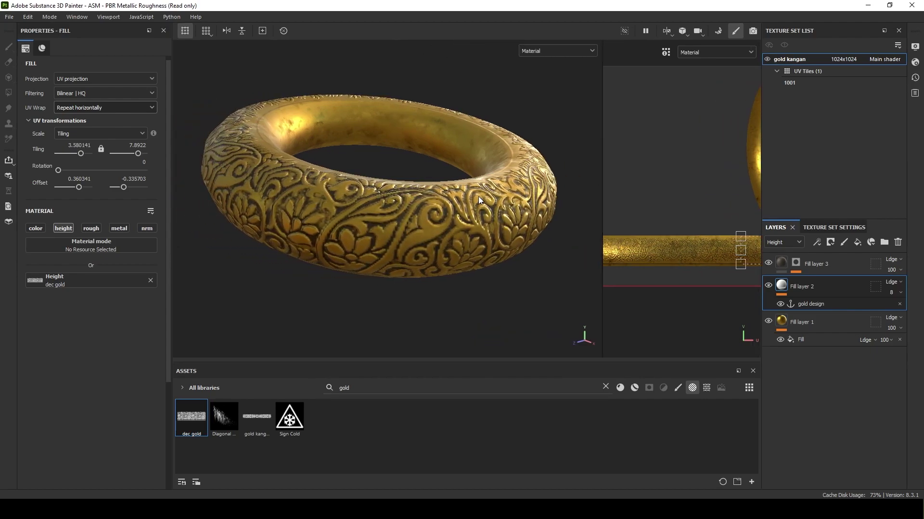
pyautogui.click(788, 329)
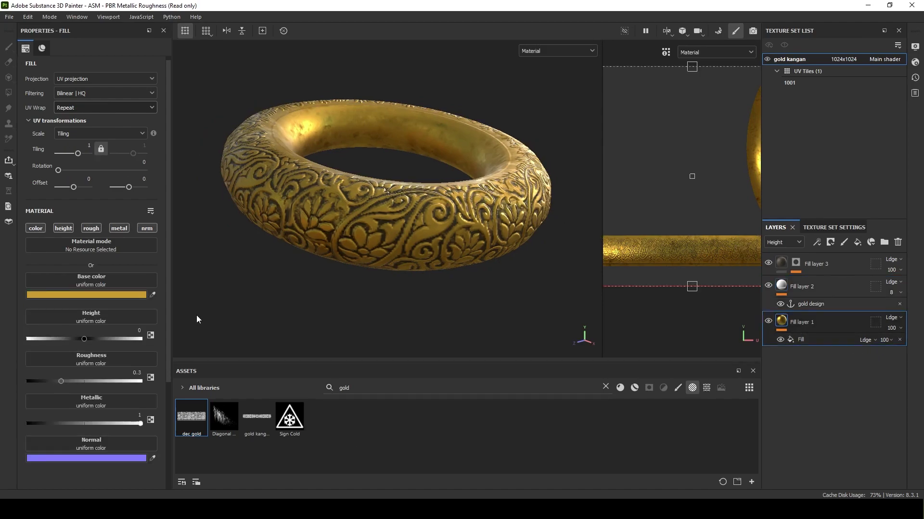
# Warm Fill layer 1's base gold to a more saturated CC8F27.
pyautogui.click(122, 295)
pyautogui.click(189, 256)
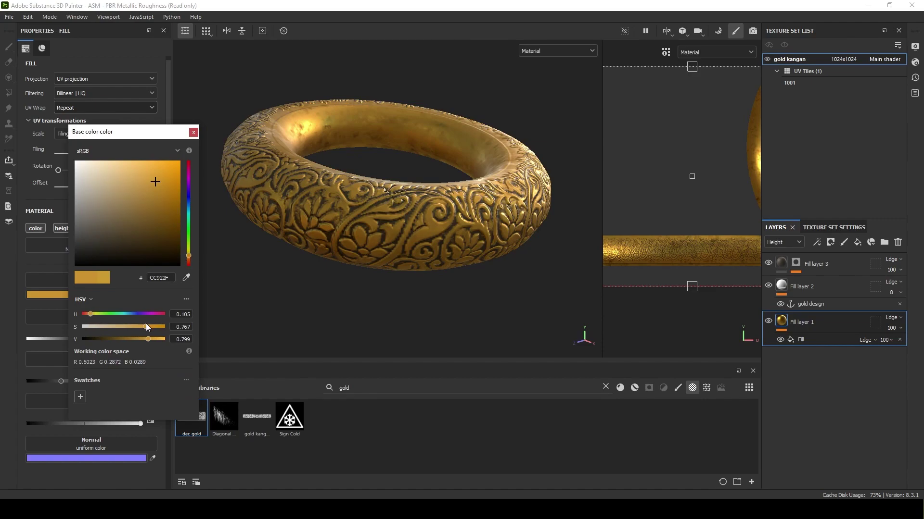
pyautogui.moveTo(146, 325); pyautogui.dragTo(150, 330)
pyautogui.click(193, 133)
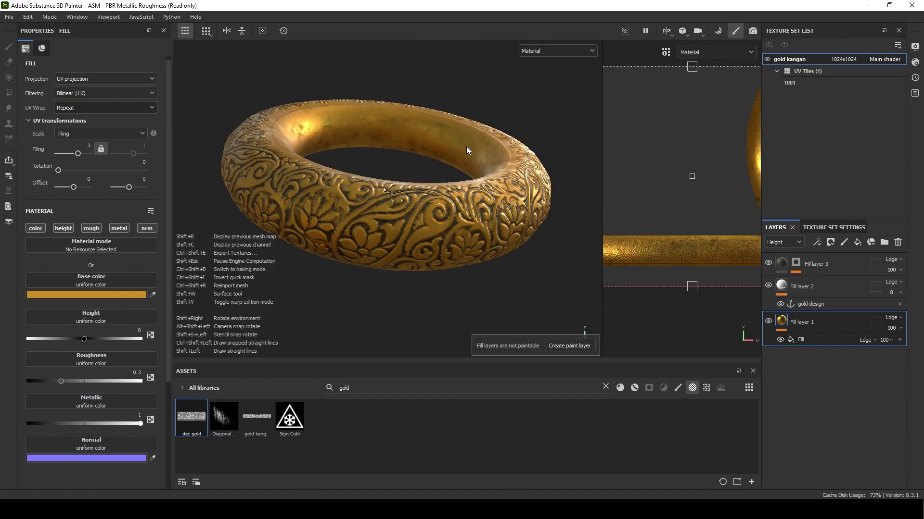
pyautogui.moveTo(466, 146)
pyautogui.keyDown('shift'); pyautogui.mouseDown(button='right')
pyautogui.moveTo(408, 137)
pyautogui.moveTo(483, 134)
pyautogui.mouseUp(button='right'); pyautogui.keyUp('shift')
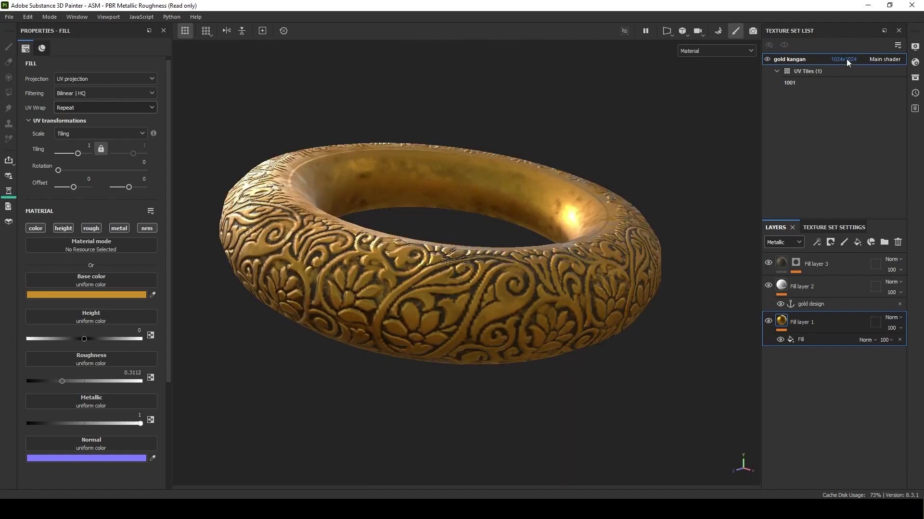
# Set the gold kangan texture set resolution to 2048x2048.
pyautogui.click(847, 59)
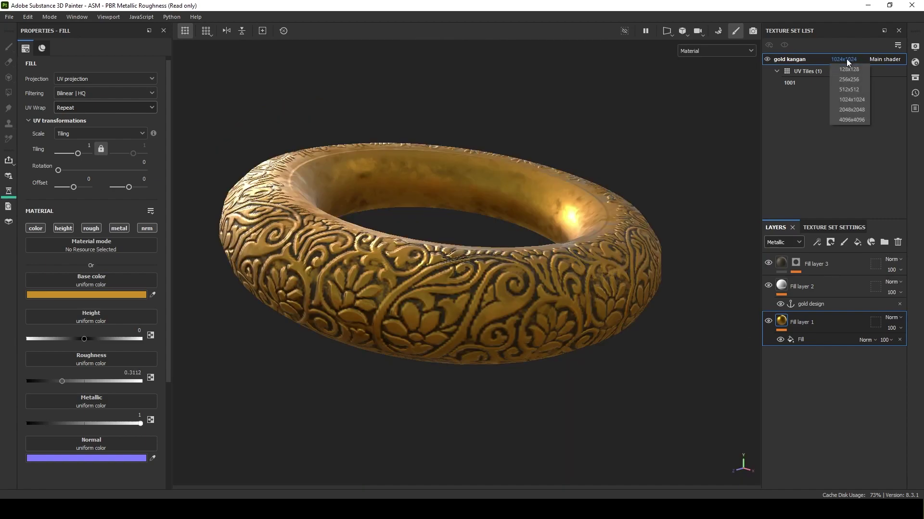
pyautogui.click(850, 110)
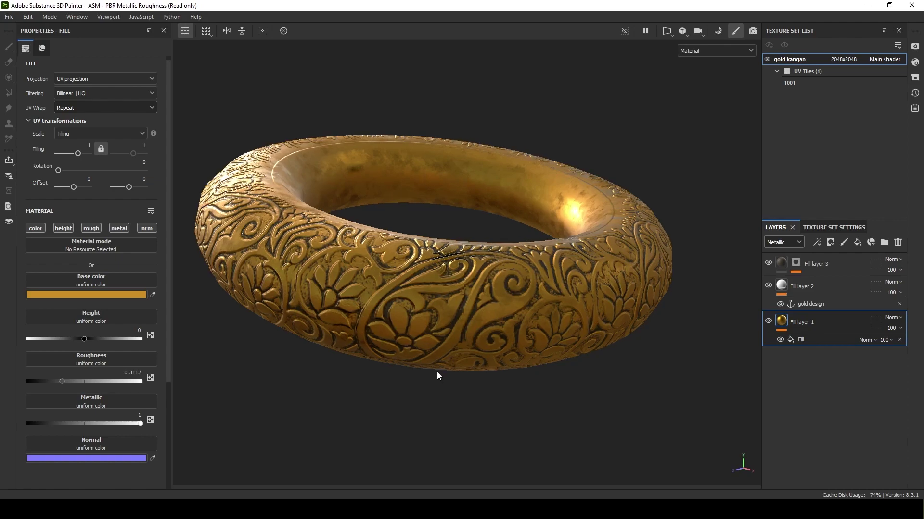
pyautogui.moveTo(435, 354)
pyautogui.keyDown('alt'); pyautogui.mouseDown()
pyautogui.moveTo(407, 277)
pyautogui.moveTo(269, 350)
pyautogui.mouseUp(); pyautogui.keyUp('alt')
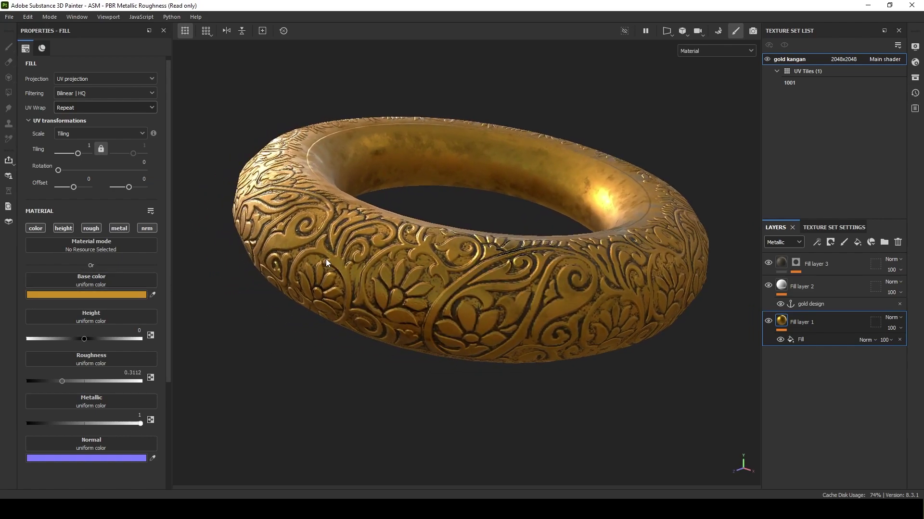
# Lower Fill layer 3's Metal Edge Wear level to about 0.43.
pyautogui.click(789, 266)
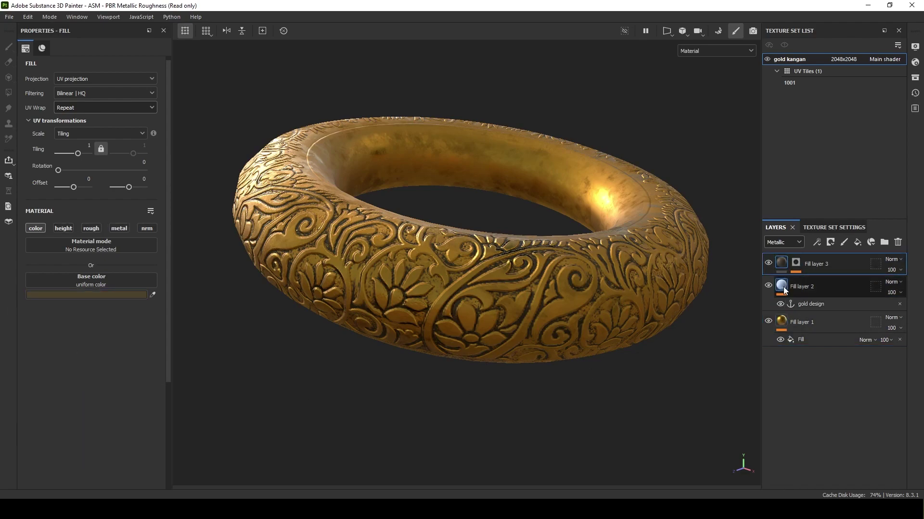
pyautogui.click(796, 265)
pyautogui.click(814, 281)
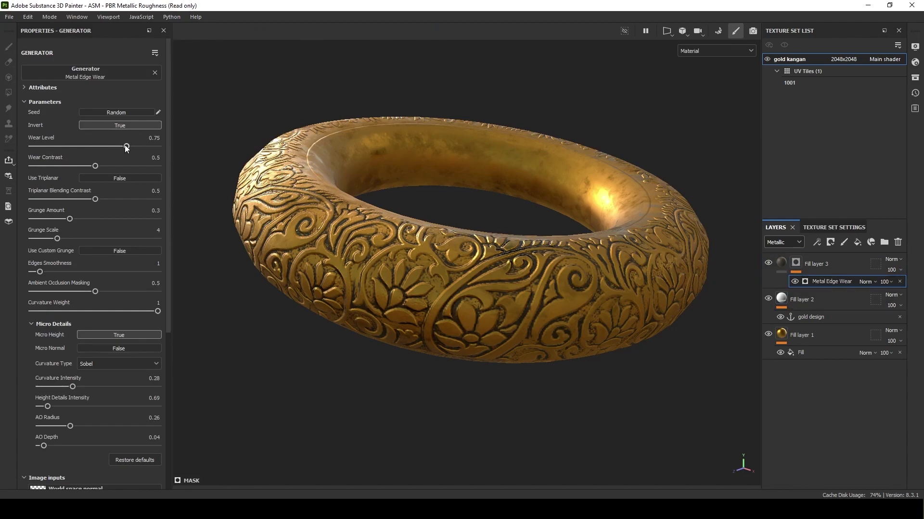
pyautogui.moveTo(127, 147); pyautogui.dragTo(89, 147)
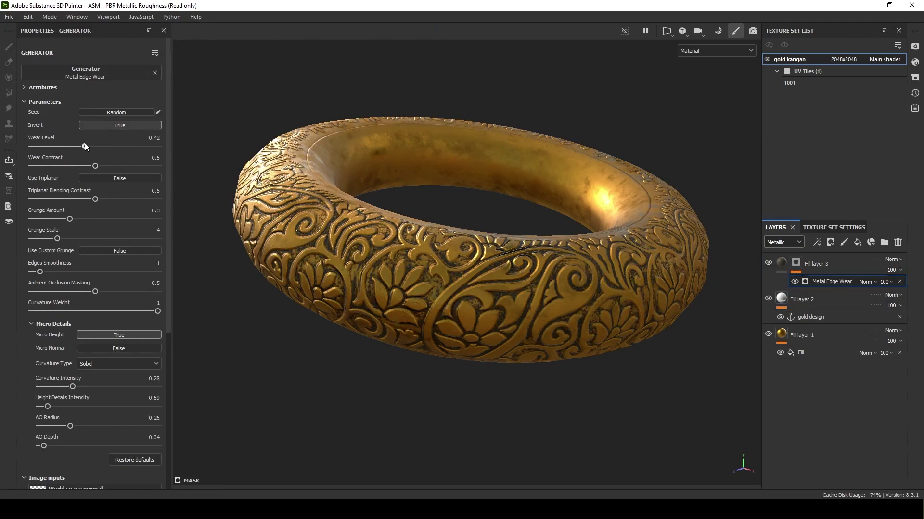
pyautogui.moveTo(583, 229)
pyautogui.keyDown('shift'); pyautogui.mouseDown(button='right')
pyautogui.moveTo(528, 218)
pyautogui.moveTo(473, 223)
pyautogui.mouseUp(button='right'); pyautogui.keyUp('shift')
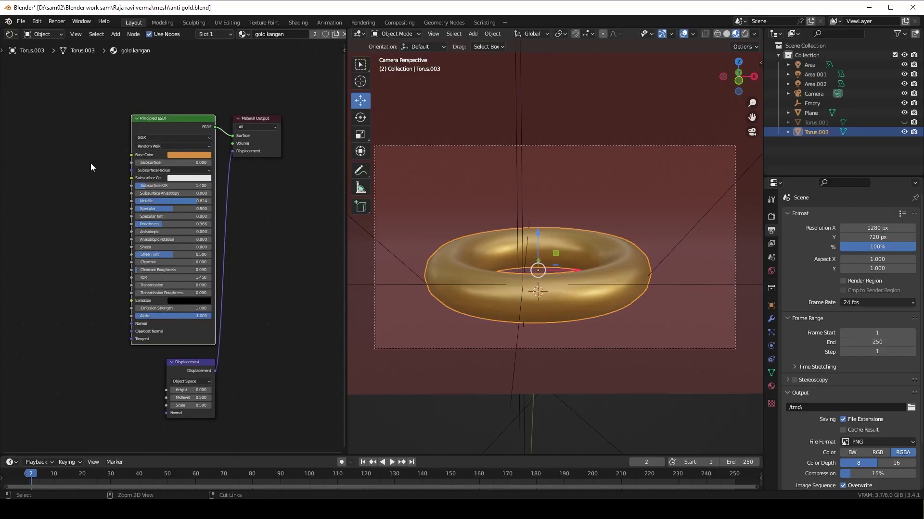
# Wire the five gold kangan texture maps into the bangle material with Principled Texture Setup.
pyautogui.hotkey('ctrl', 'shift', 't')
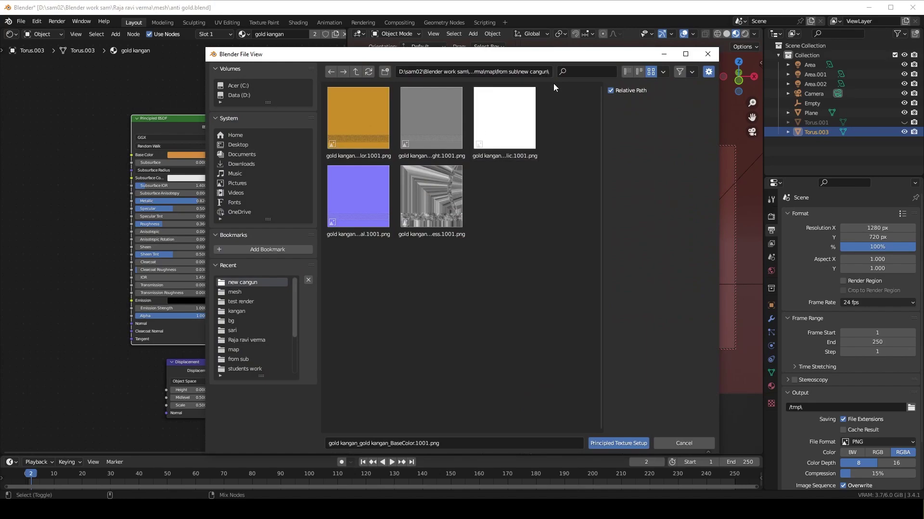
pyautogui.moveTo(558, 374); pyautogui.dragTo(336, 103)
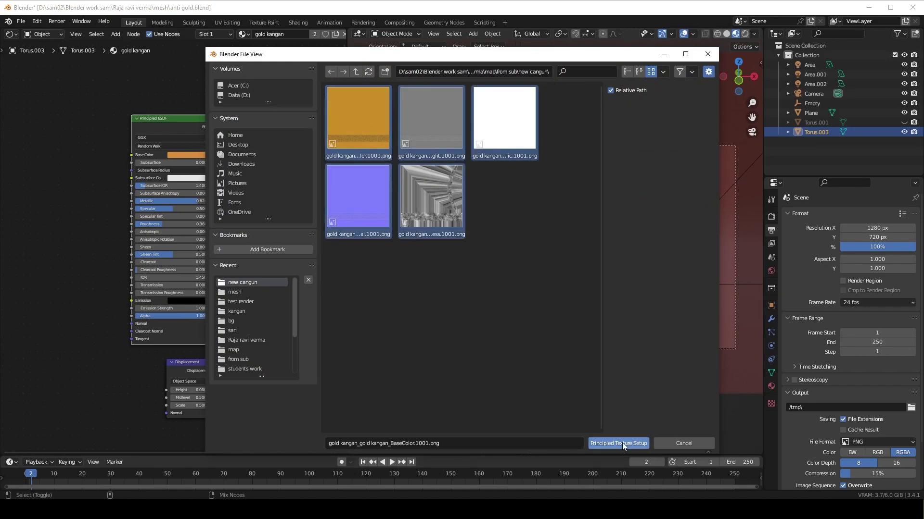
pyautogui.click(621, 444)
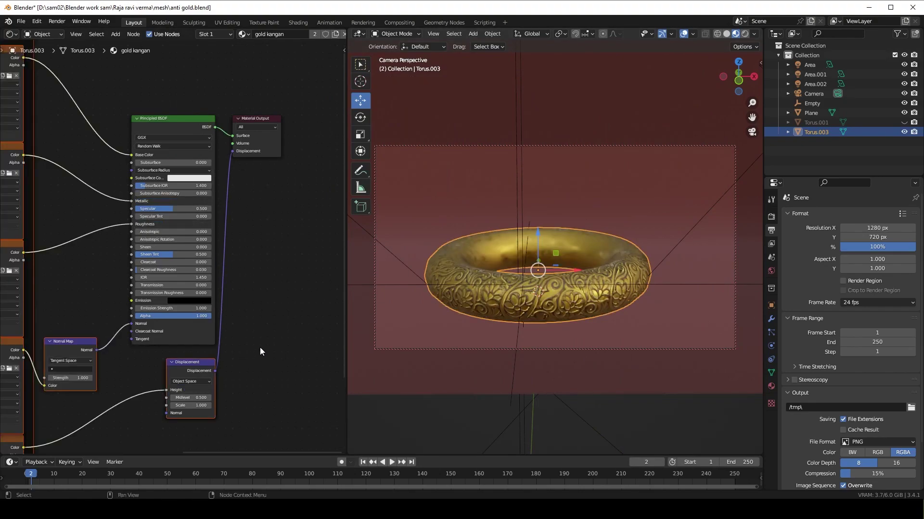
# Set the Displacement node's Scale to 0.5.
pyautogui.moveTo(256, 349); pyautogui.dragTo(271, 232, button='middle')
pyautogui.scroll(2, 270, 227)
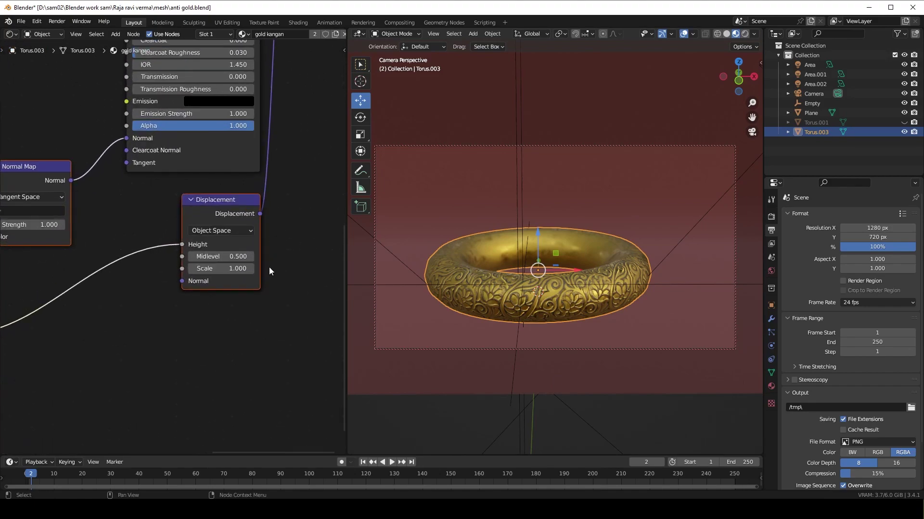
pyautogui.scroll(2, 269, 267)
pyautogui.click(272, 279)
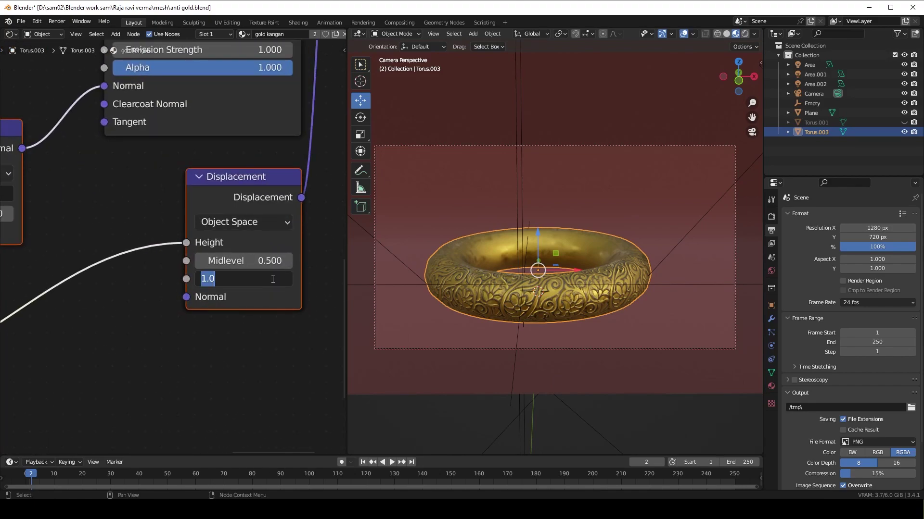
pyautogui.write('0.5')
pyautogui.press('Return')
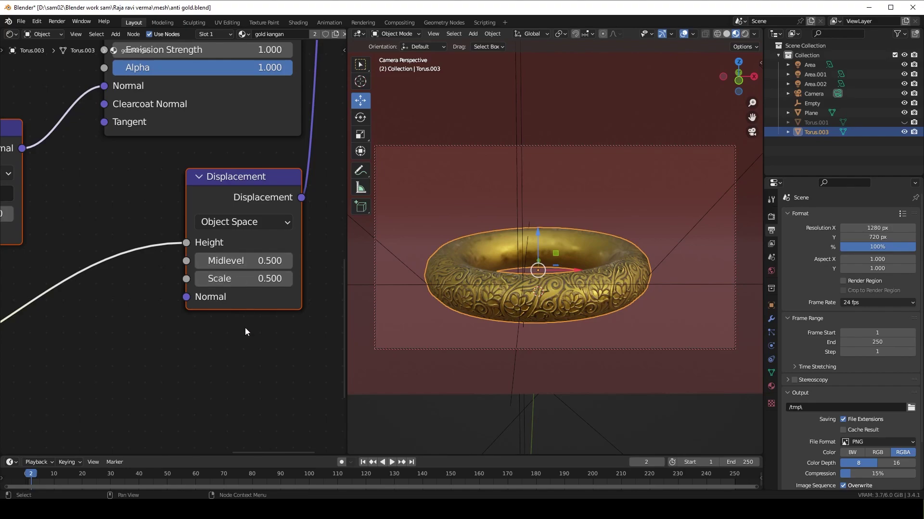
pyautogui.scroll(-2, 244, 327)
pyautogui.scroll(-2, 255, 269)
pyautogui.scroll(-1, 264, 289)
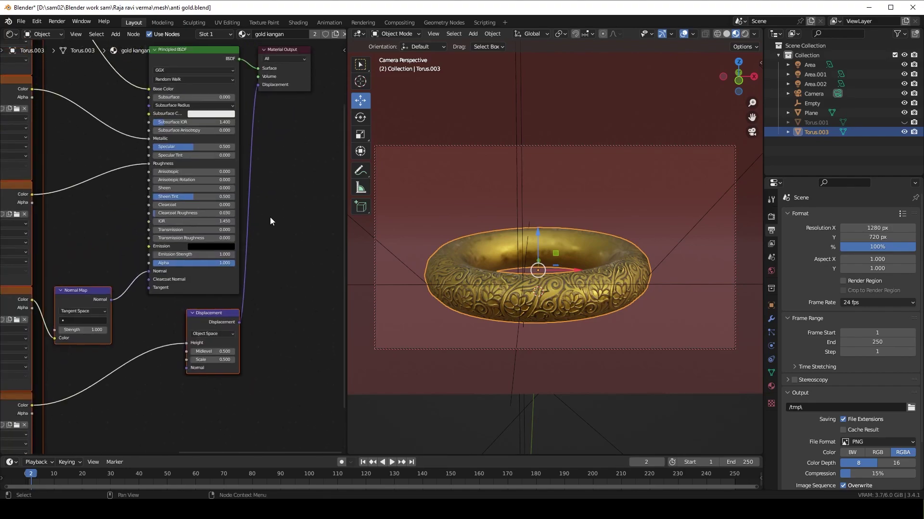
pyautogui.scroll(-1, 270, 217)
pyautogui.scroll(-1, 270, 217)
pyautogui.click(11, 33)
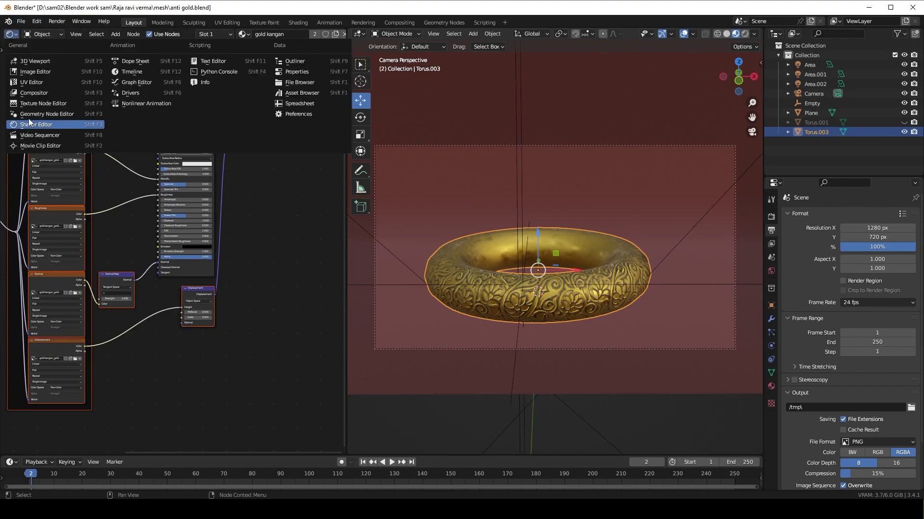
# Show a 3D Viewport on the left and duplicate the torus, raising the copy above the original.
pyautogui.click(32, 58)
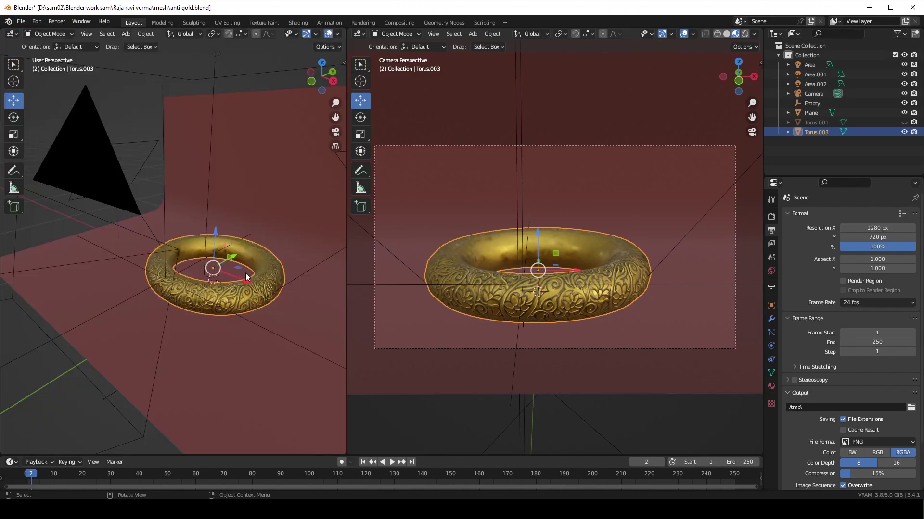
pyautogui.hotkey('shift', 'd')
pyautogui.rightClick(226, 228)
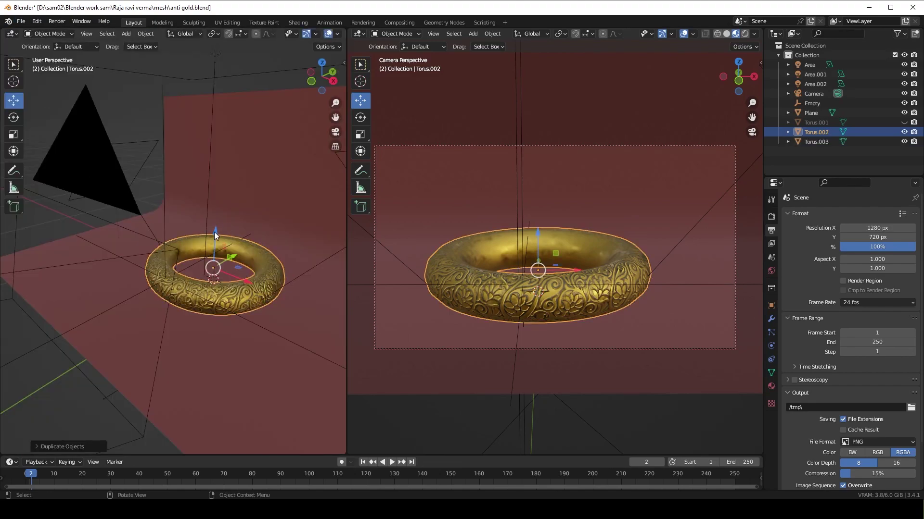
pyautogui.moveTo(215, 232); pyautogui.dragTo(214, 217)
pyautogui.press('KP_7')
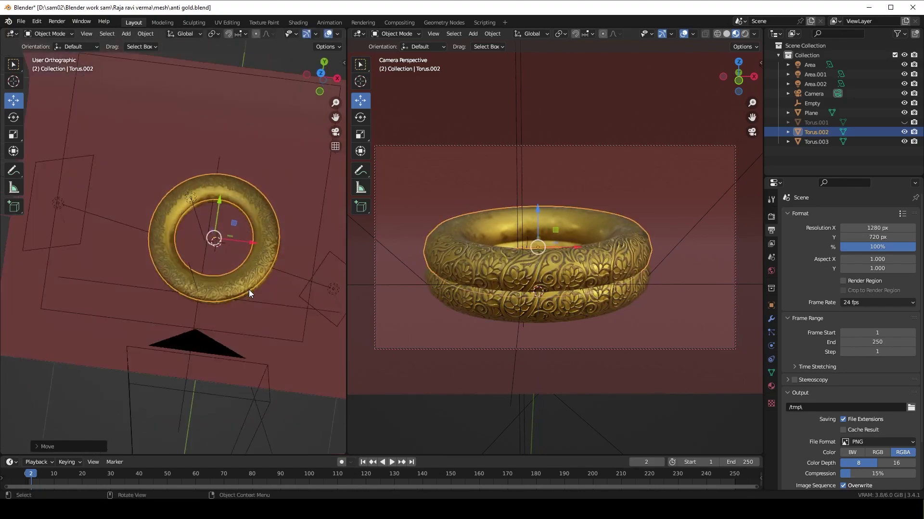
pyautogui.press('g')
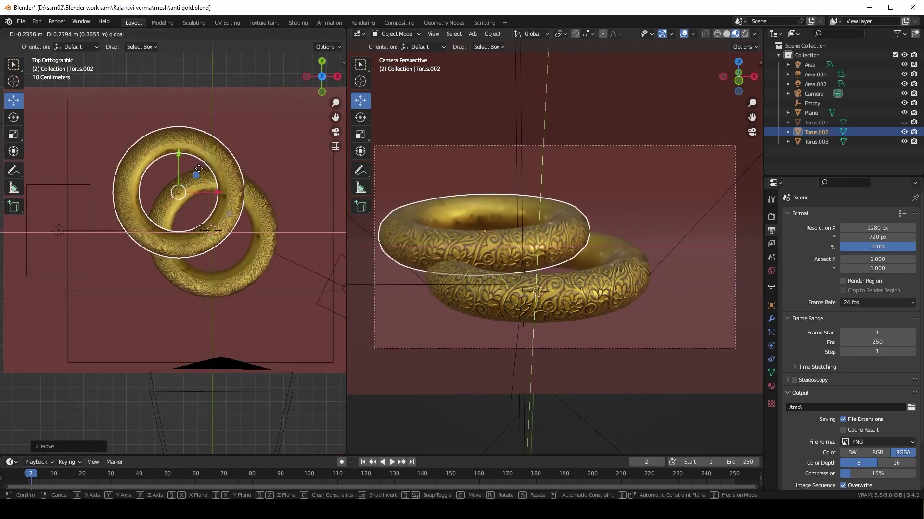
pyautogui.moveTo(196, 171); pyautogui.dragTo(232, 147)
pyautogui.press('KP_1')
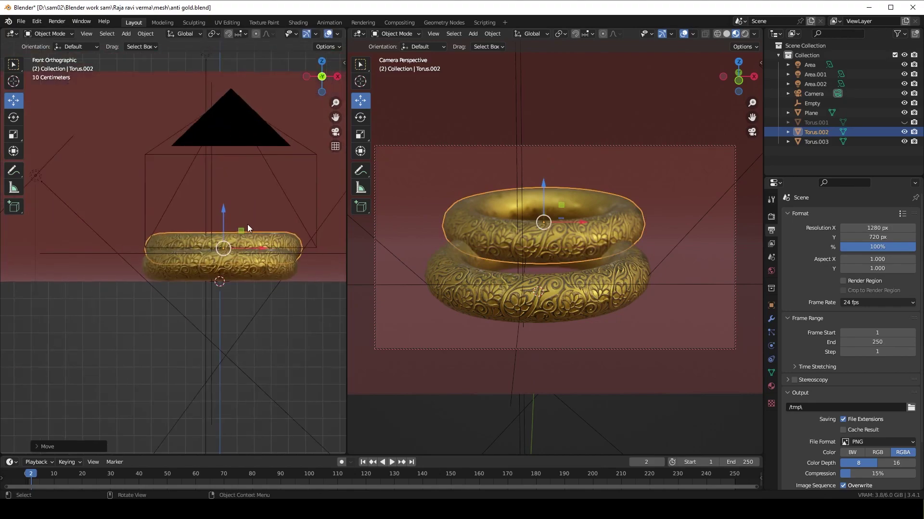
pyautogui.press('z')
# Tilt the copy about 17 degrees and lower it to rest on the original bangle.
pyautogui.press('r')
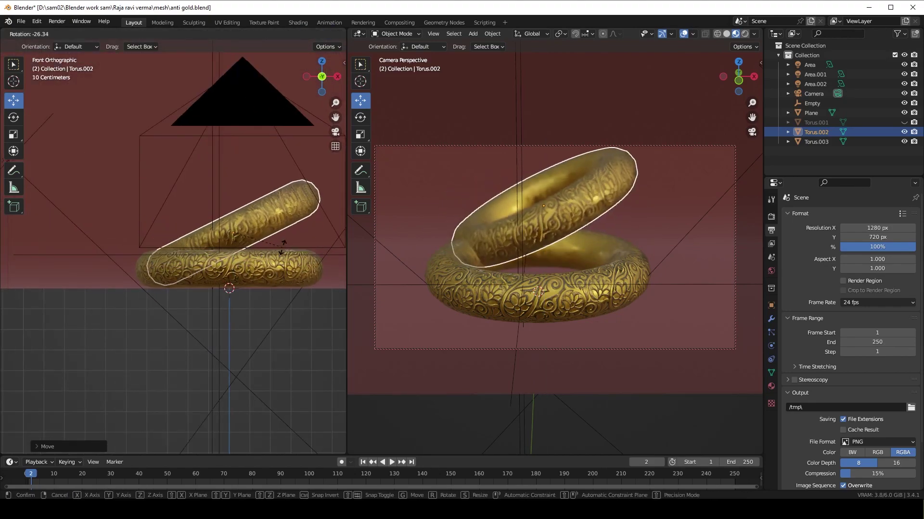
pyautogui.click(283, 256)
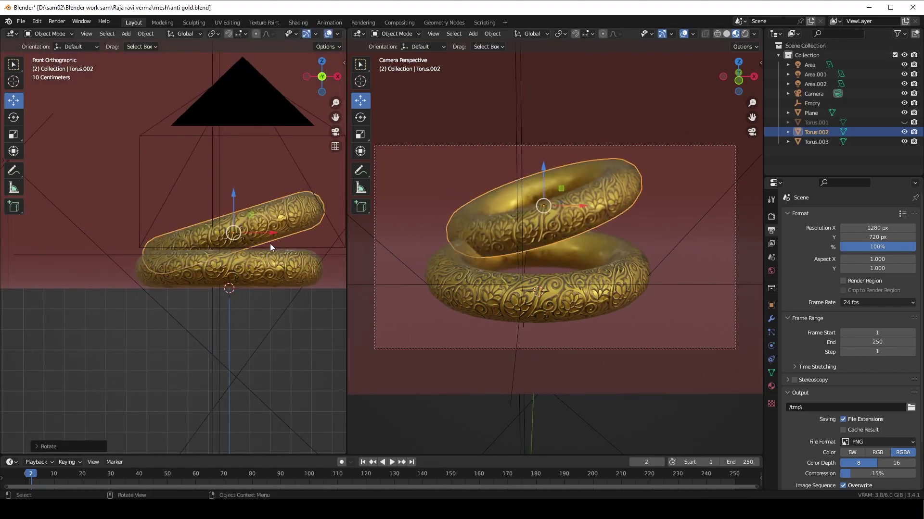
pyautogui.moveTo(270, 243); pyautogui.dragTo(163, 229)
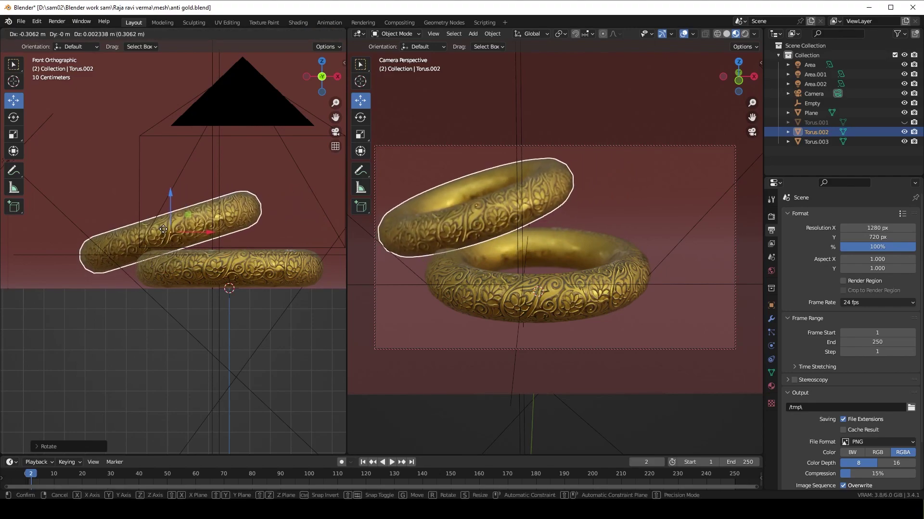
pyautogui.click(163, 229)
pyautogui.moveTo(215, 254)
pyautogui.mouseDown(button='middle')
pyautogui.moveTo(231, 271)
pyautogui.moveTo(272, 254)
pyautogui.mouseUp(button='middle')
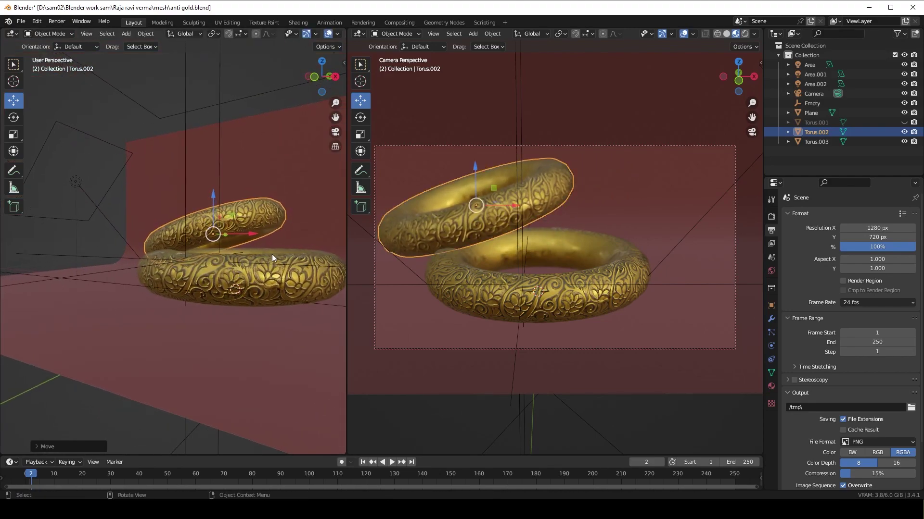
pyautogui.press('r')
pyautogui.click(213, 195)
pyautogui.moveTo(214, 195); pyautogui.dragTo(214, 201)
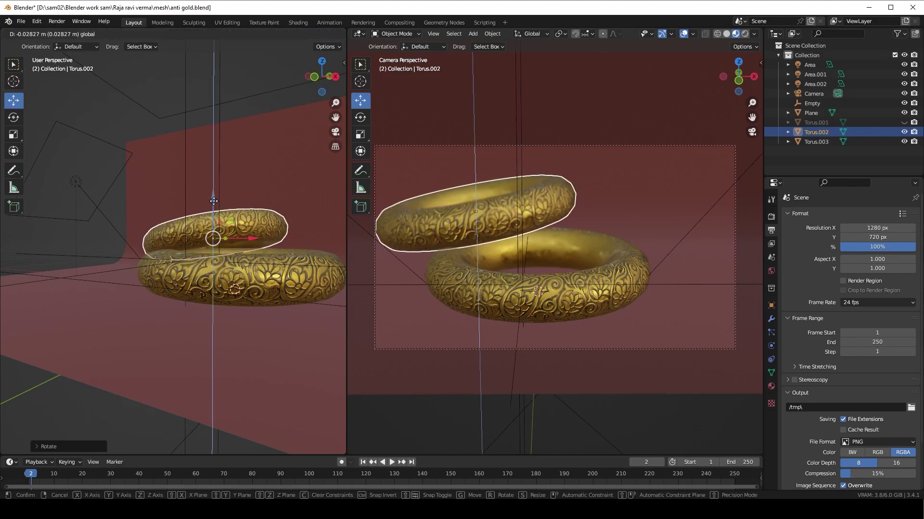
pyautogui.moveTo(214, 201)
pyautogui.mouseDown(button='middle')
pyautogui.moveTo(232, 284)
pyautogui.moveTo(243, 276)
pyautogui.mouseUp(button='middle')
pyautogui.press('r')
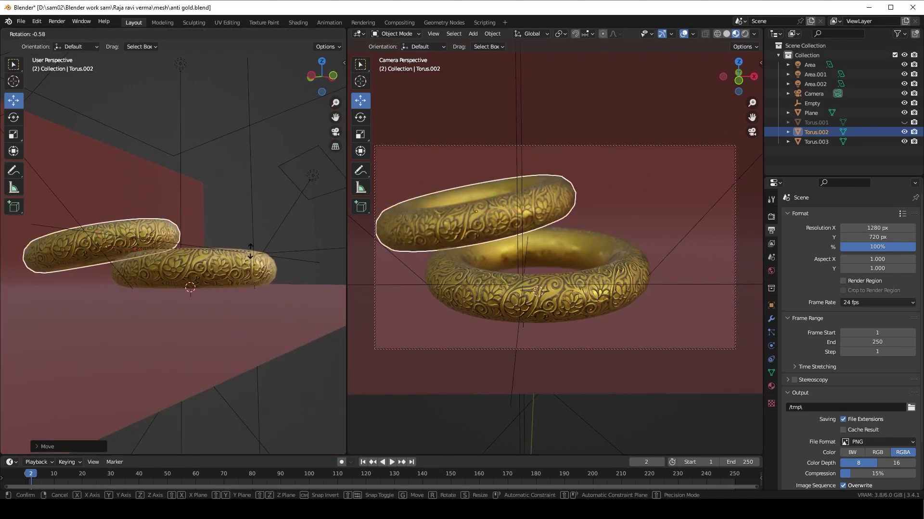
pyautogui.click(171, 206)
pyautogui.moveTo(171, 207)
pyautogui.mouseDown(button='middle')
pyautogui.moveTo(122, 258)
pyautogui.moveTo(89, 258)
pyautogui.mouseUp(button='middle')
pyautogui.moveTo(144, 203); pyautogui.dragTo(150, 208)
pyautogui.moveTo(149, 208)
pyautogui.mouseDown(button='middle')
pyautogui.moveTo(207, 271)
pyautogui.moveTo(202, 279)
pyautogui.moveTo(247, 270)
pyautogui.mouseUp(button='middle')
pyautogui.click(255, 100)
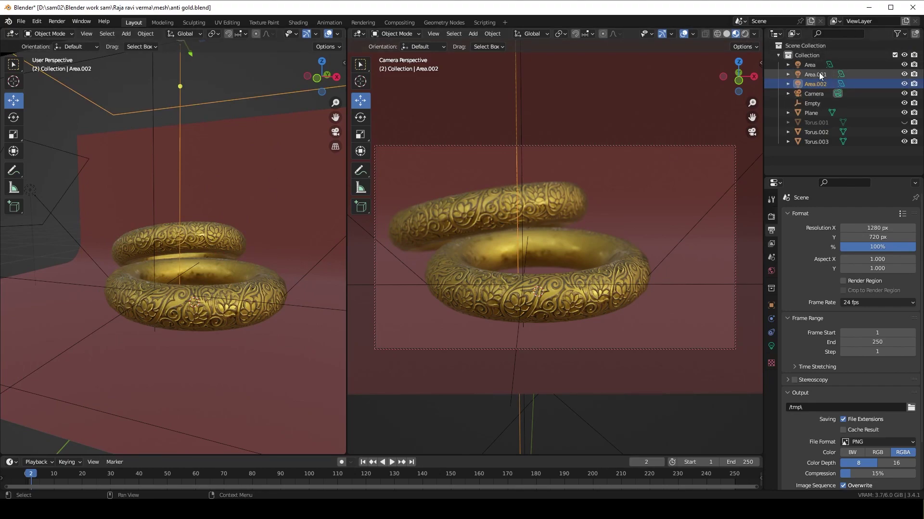
# Switch the camera view to Rendered shading and set the camera's focal length to 85 mm.
pyautogui.click(747, 33)
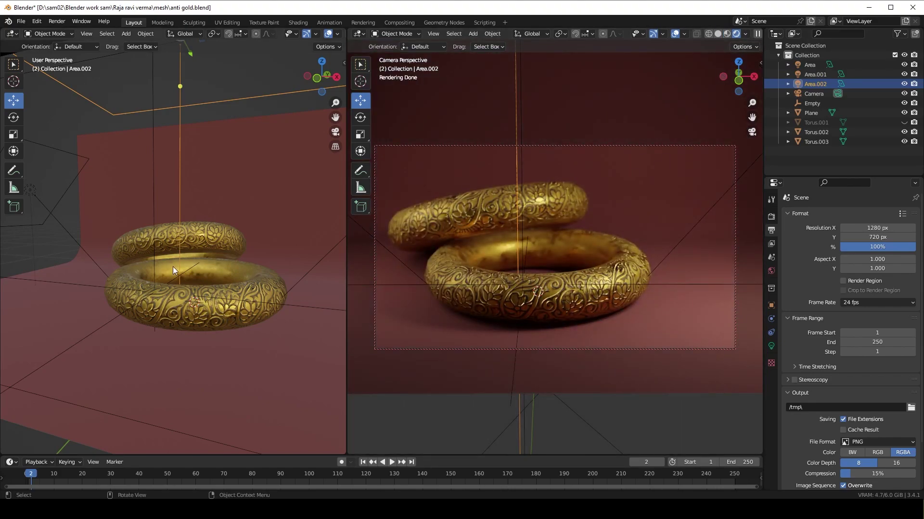
pyautogui.moveTo(173, 267)
pyautogui.mouseDown(button='middle')
pyautogui.moveTo(226, 296)
pyautogui.moveTo(177, 327)
pyautogui.moveTo(95, 272)
pyautogui.mouseUp(button='middle')
pyautogui.click(65, 262)
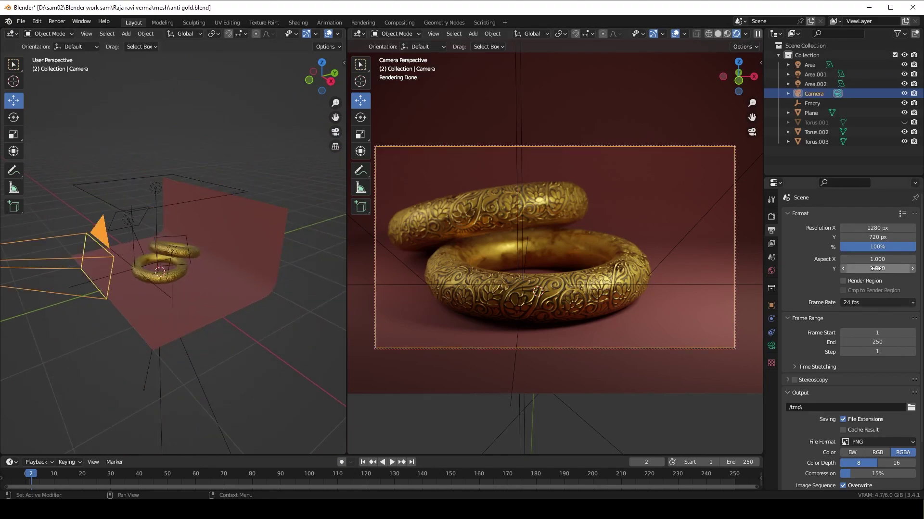
pyautogui.click(771, 346)
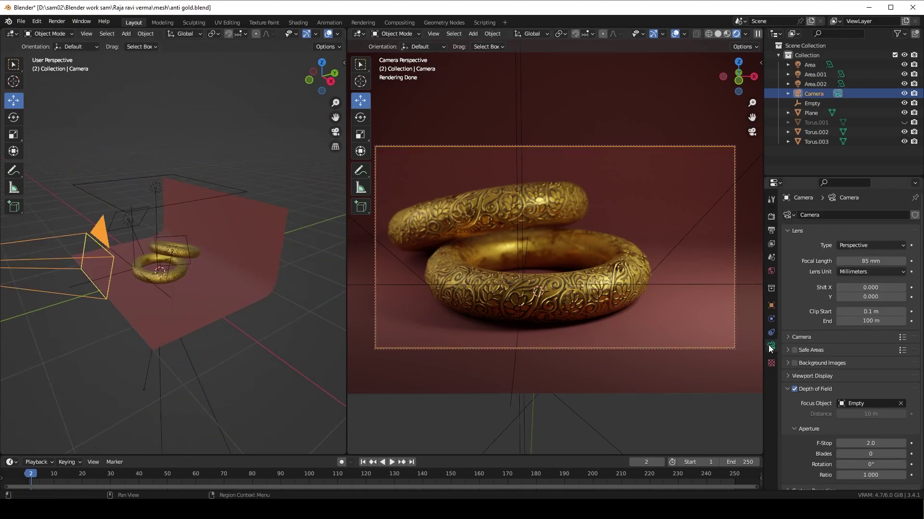
pyautogui.click(880, 260)
pyautogui.write('85')
pyautogui.press('Return')
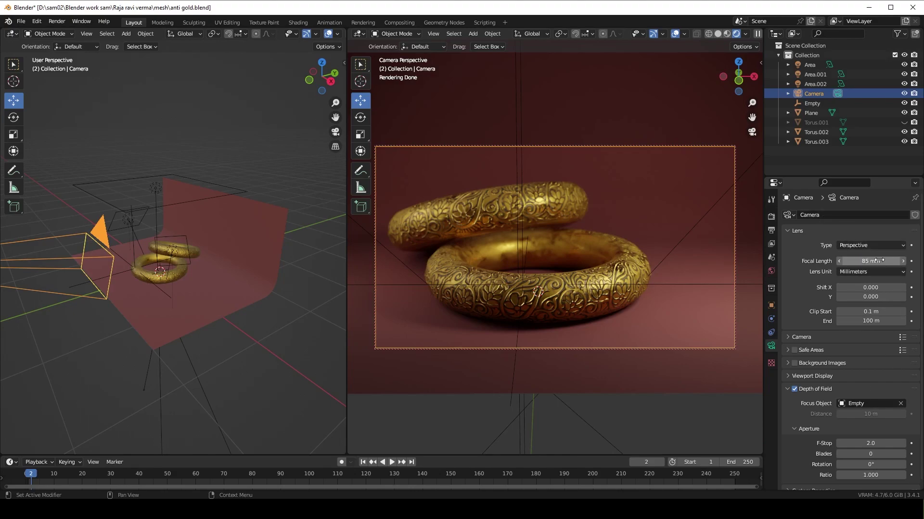
pyautogui.moveTo(207, 386); pyautogui.dragTo(219, 385, button='middle')
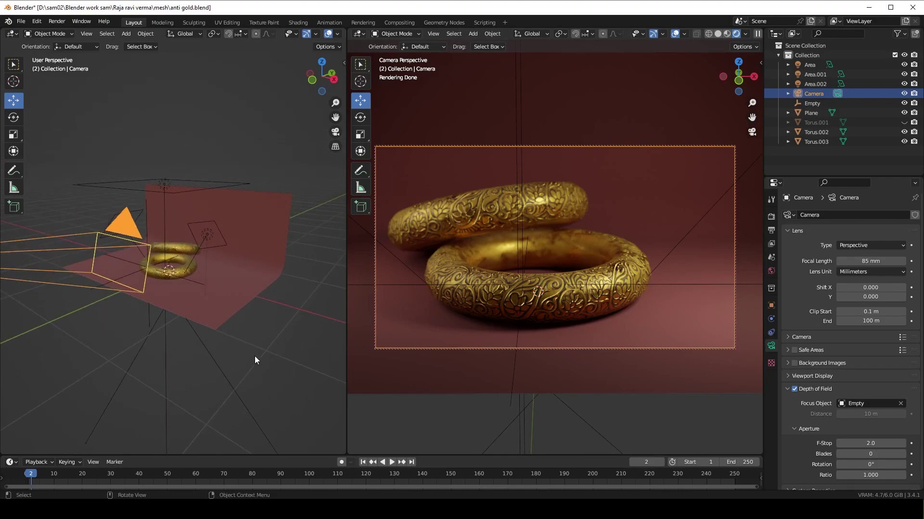
pyautogui.scroll(2, 254, 358)
pyautogui.scroll(3, 248, 354)
pyautogui.scroll(2, 193, 289)
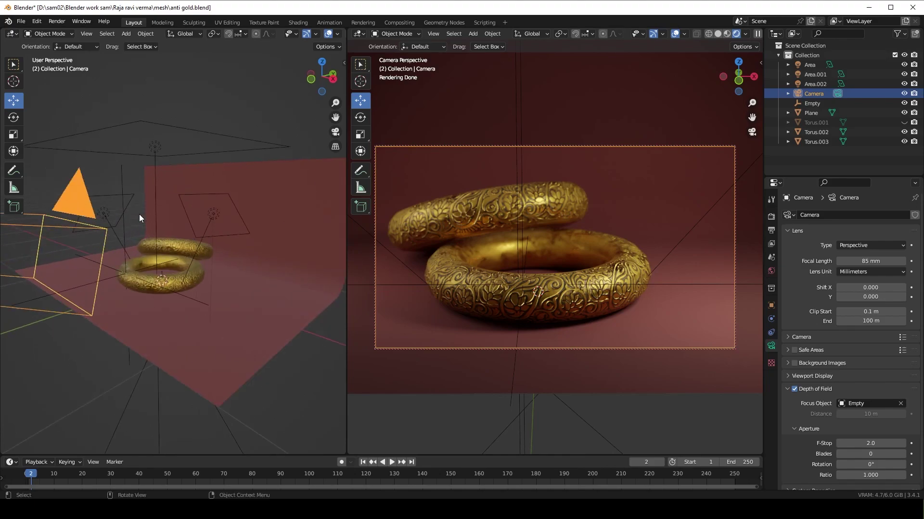
# Hide the camera view's overlays and render the stacked bangles with F12.
pyautogui.click(120, 172)
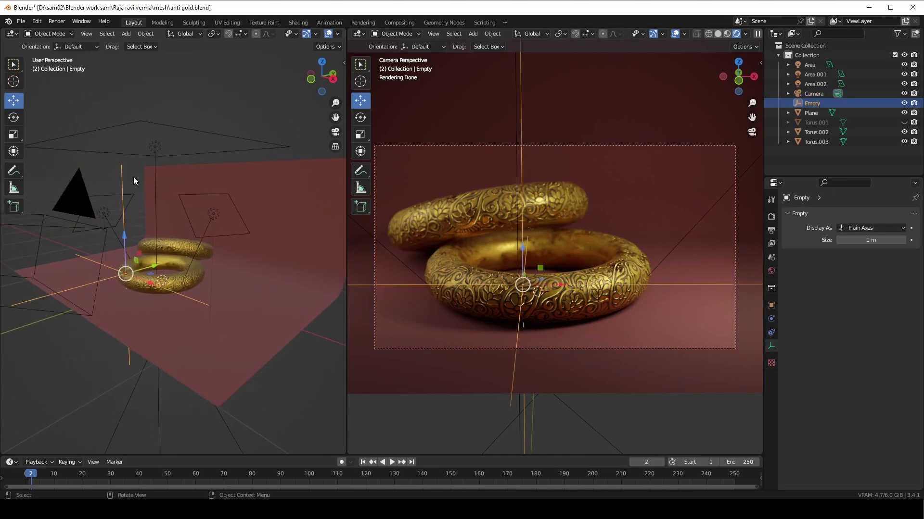
pyautogui.click(656, 36)
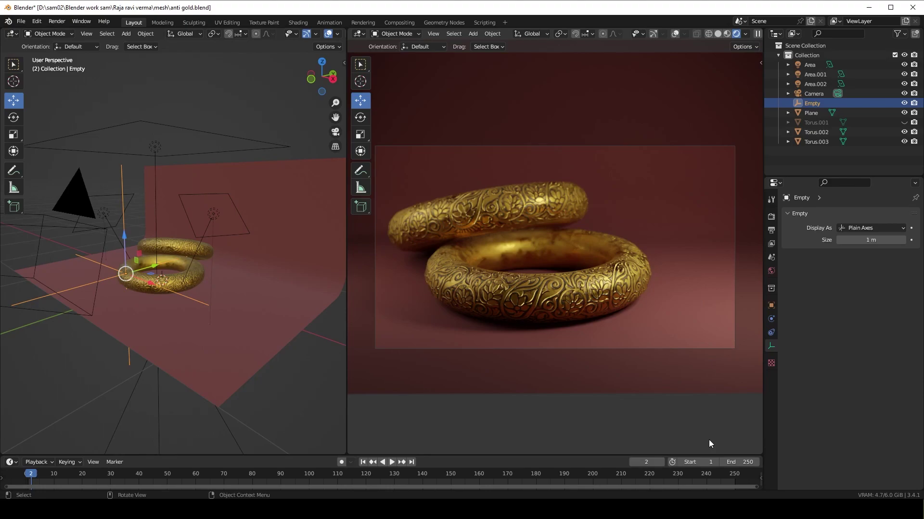
pyautogui.press('F12')
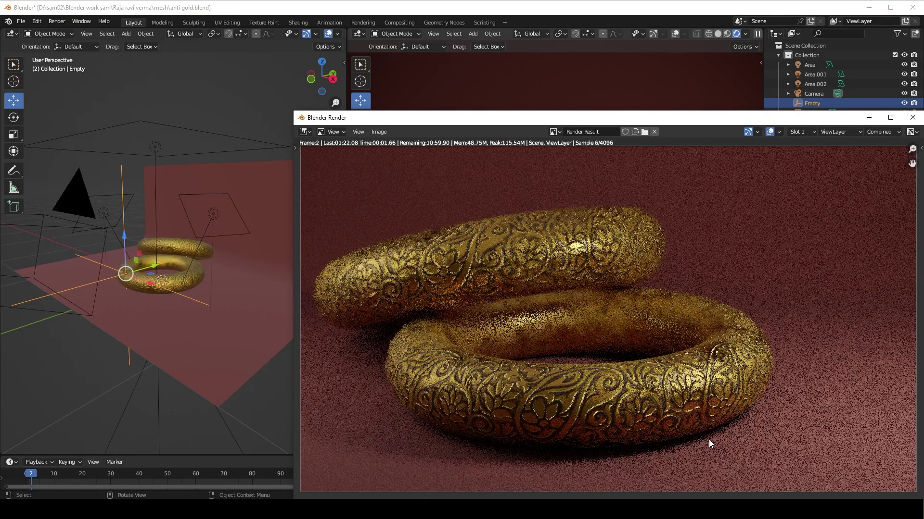
pyautogui.moveTo(689, 121); pyautogui.dragTo(499, 72)
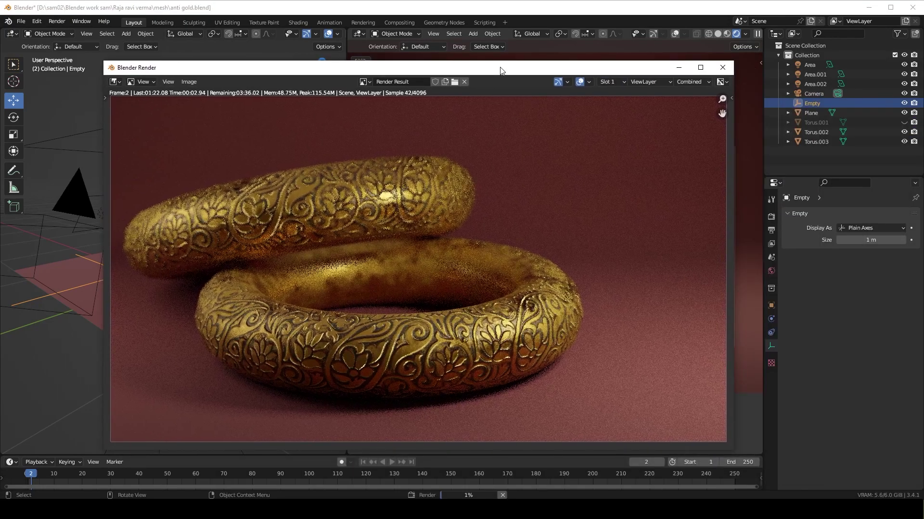